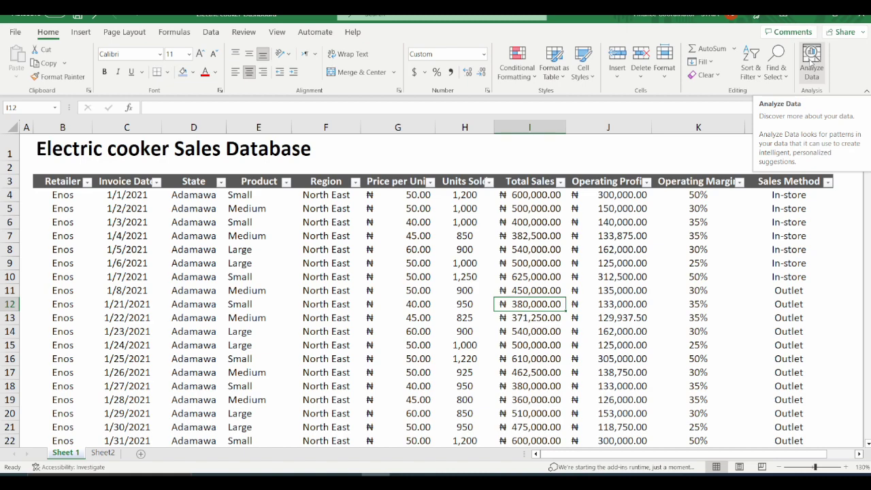
# Step: Run Analyze Data on the electric cooker sales table
pyautogui.click(811, 61)
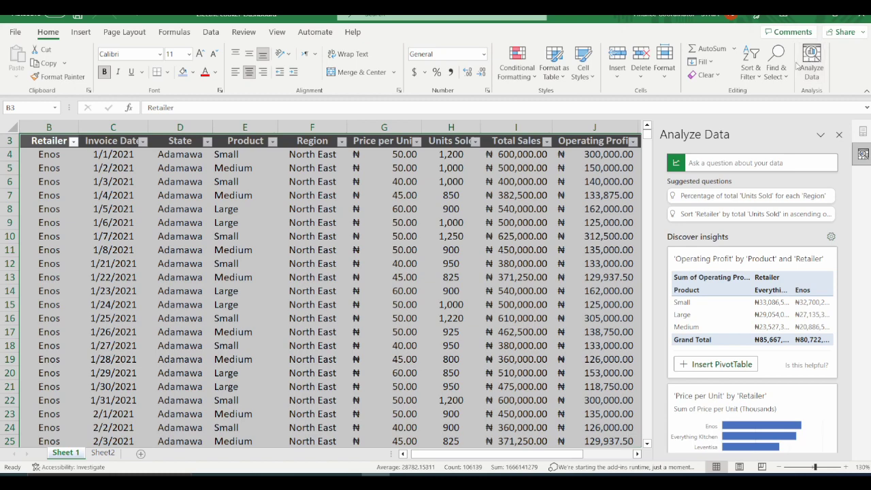
# Step: Examine the sales records down to the last row of the table and return to its beginning
pyautogui.scroll(-2, 557, 246)
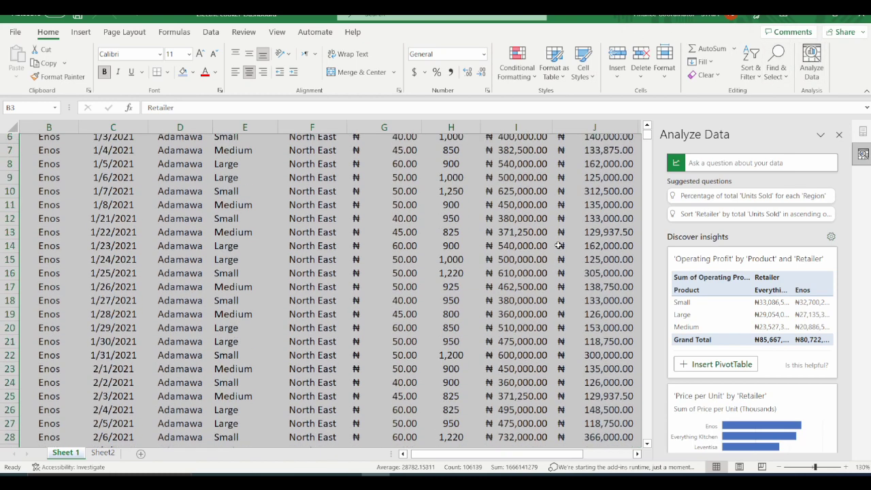
pyautogui.scroll(3, 558, 246)
pyautogui.scroll(-20, 558, 246)
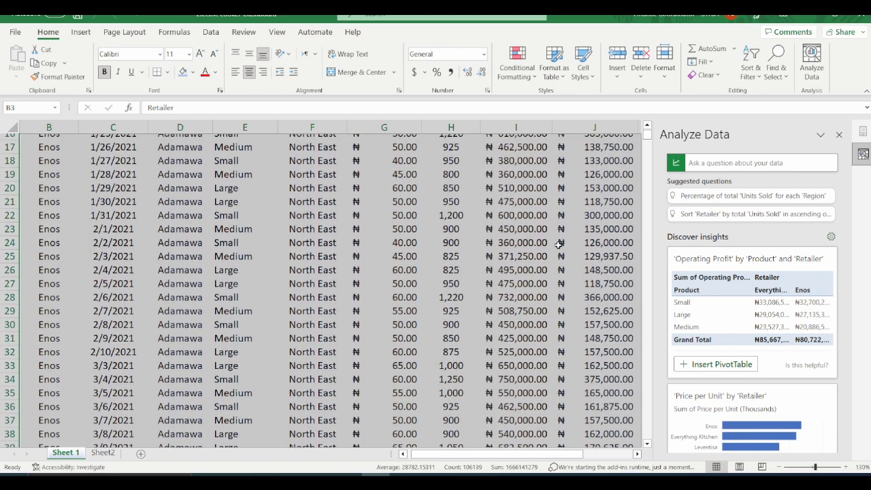
pyautogui.scroll(-20, 559, 245)
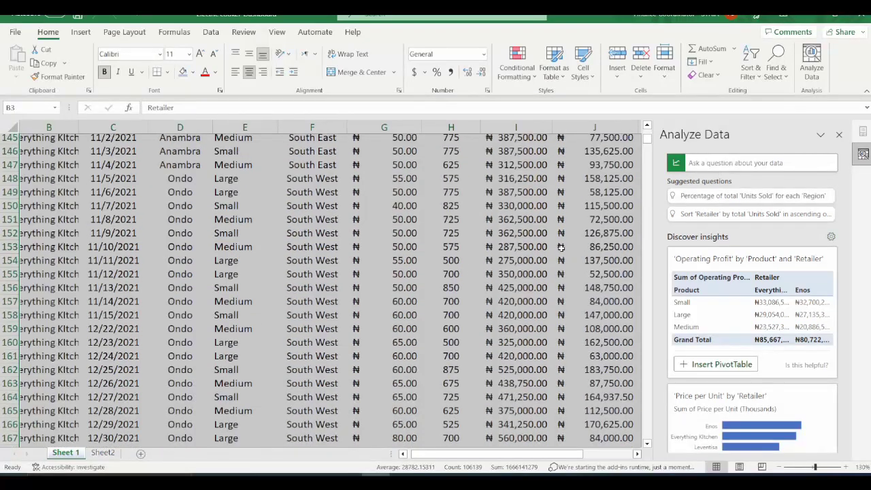
pyautogui.click(505, 250)
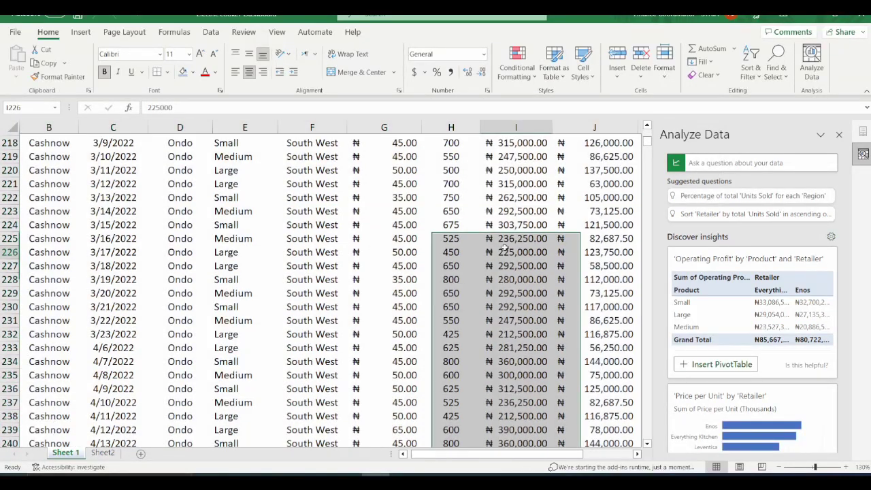
pyautogui.hotkey('ctrl', 'shift', 'Down')
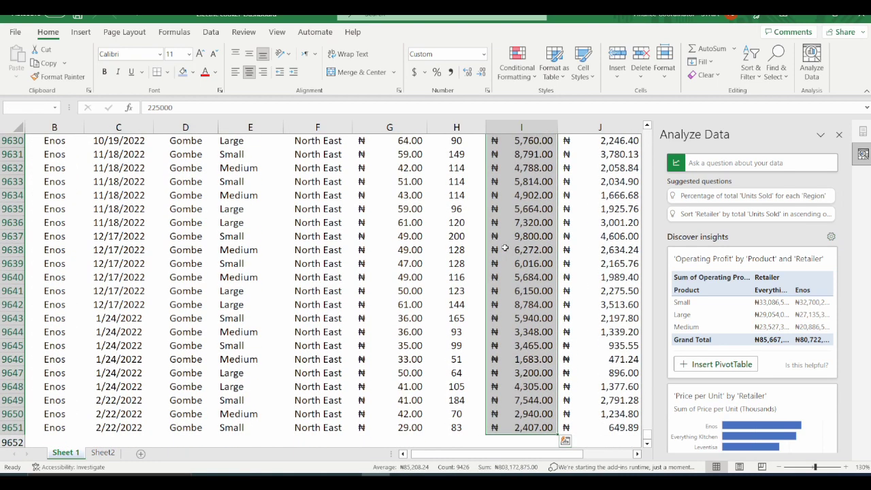
pyautogui.scroll(-2, 446, 305)
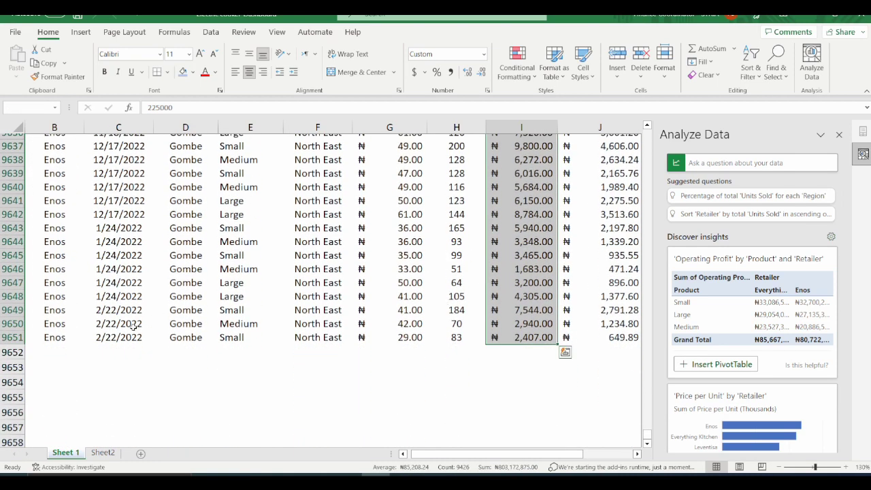
pyautogui.scroll(1, 326, 268)
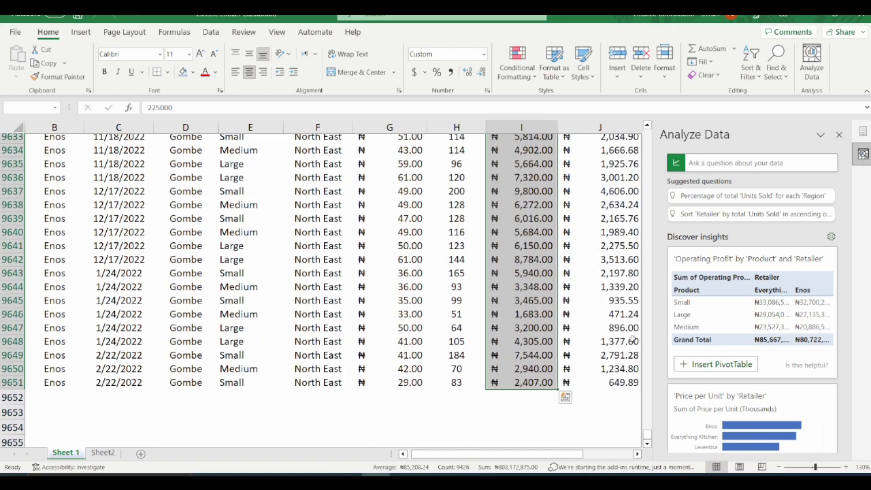
pyautogui.scroll(20, 631, 354)
pyautogui.moveTo(647, 433); pyautogui.dragTo(647, 134)
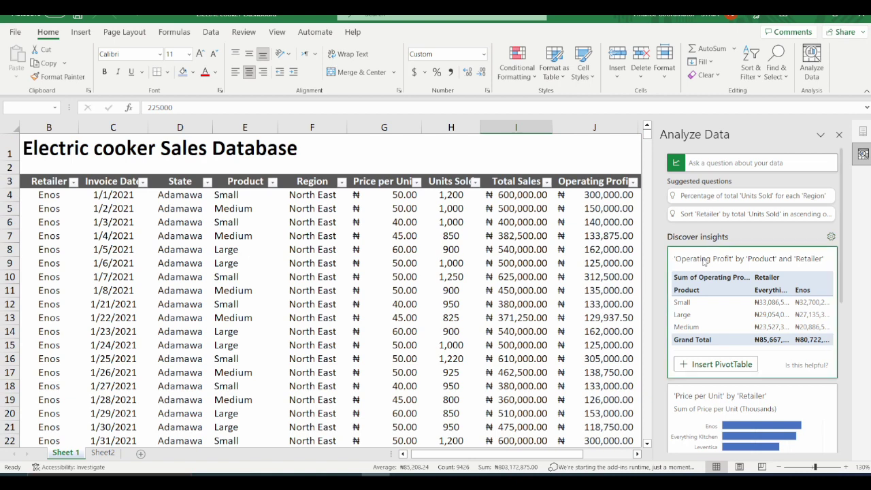
# Step: Ask Analyze Data for "total sales by sales method" and insert the suggested PivotChart
pyautogui.click(748, 163)
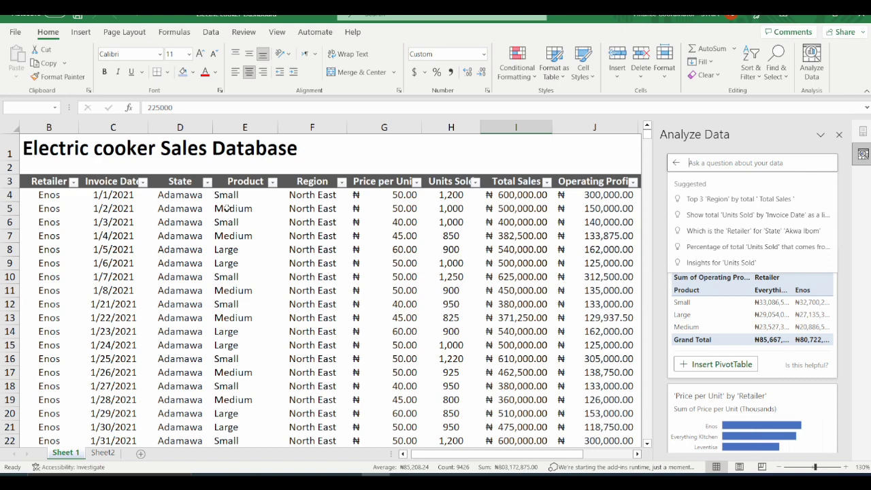
pyautogui.click(532, 124)
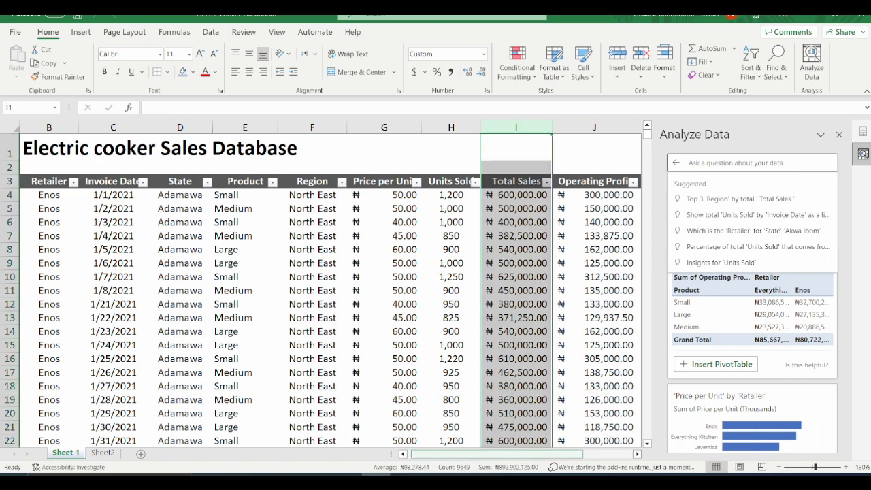
pyautogui.moveTo(537, 451); pyautogui.dragTo(587, 451)
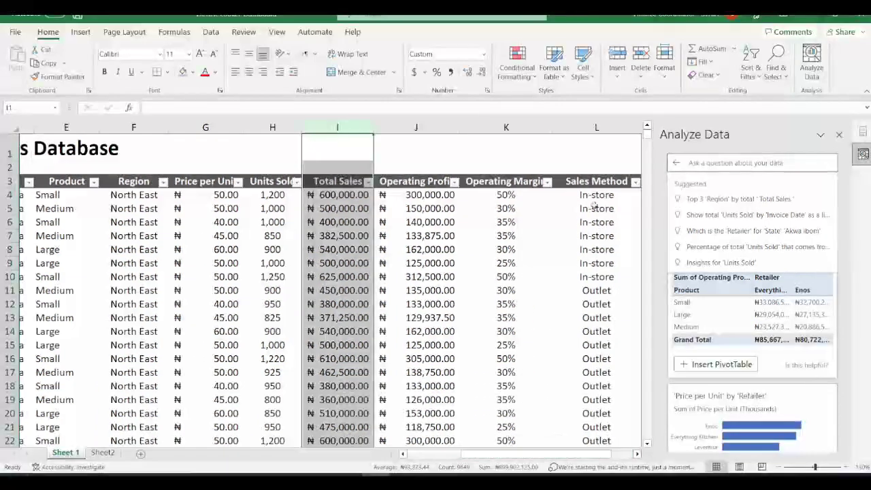
pyautogui.click(591, 128)
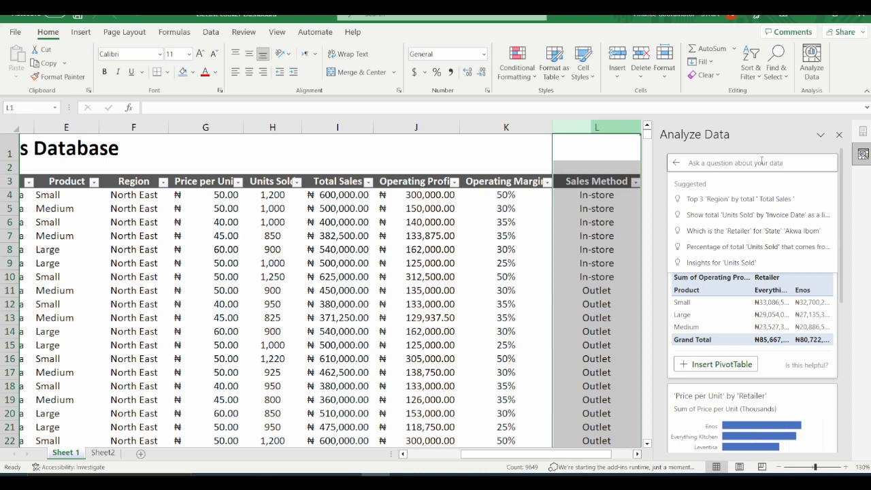
pyautogui.write('total')
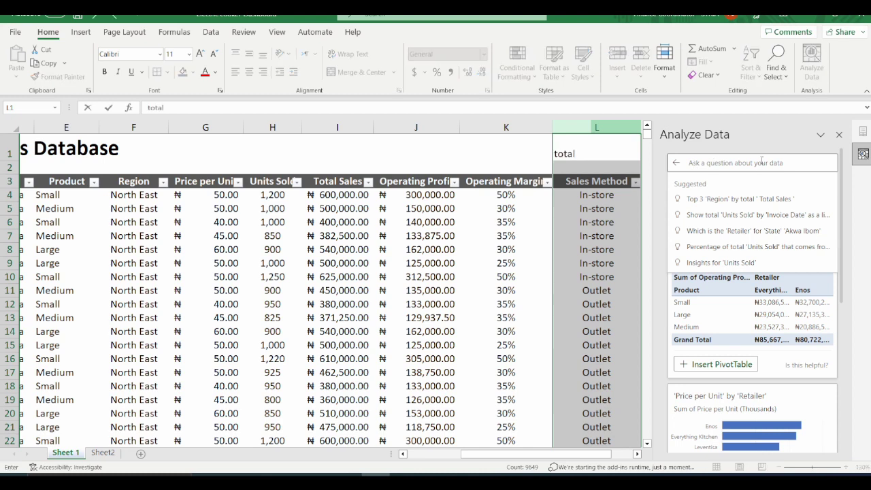
pyautogui.press('Escape')
pyautogui.click(761, 162)
pyautogui.write('total sales by sales method')
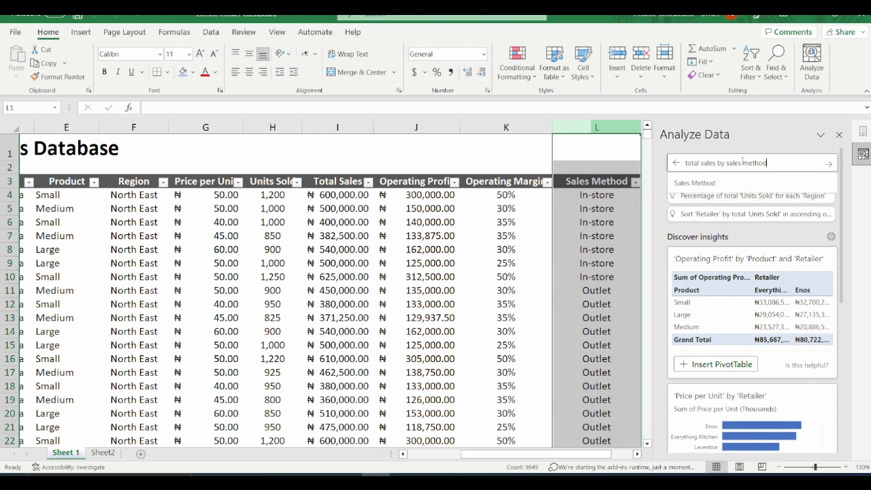
pyautogui.press('Return')
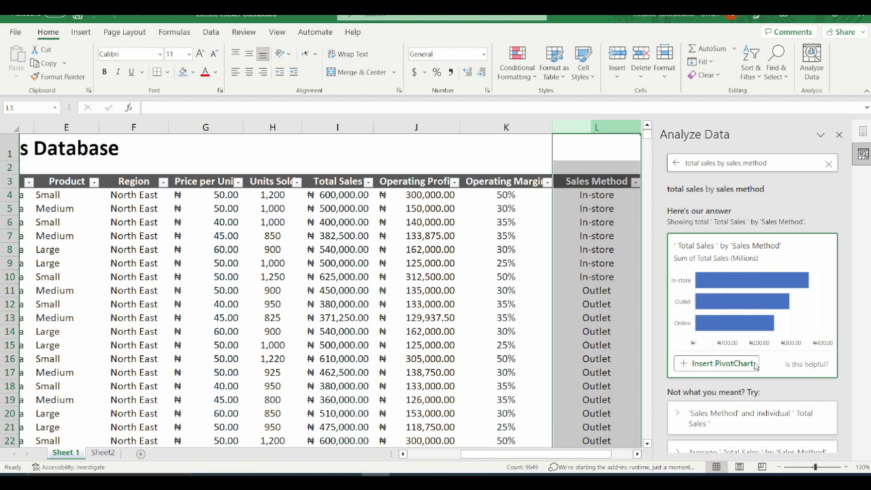
pyautogui.click(704, 371)
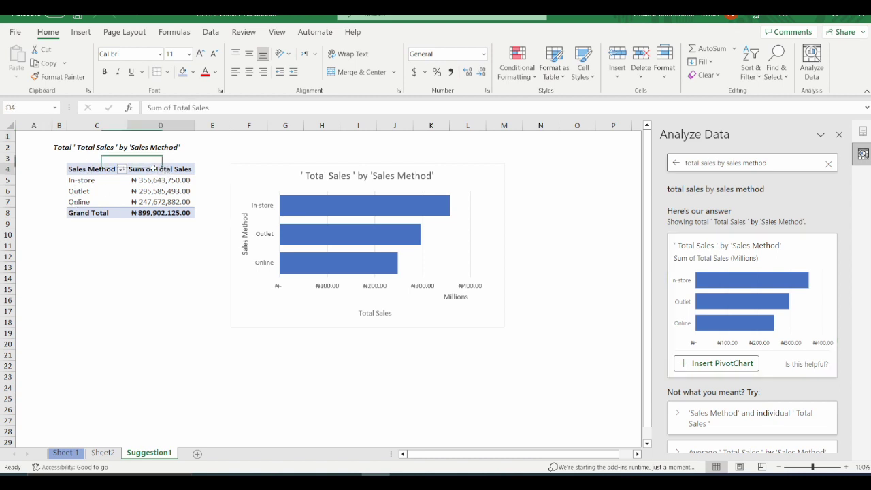
# Step: Rename the value column header of the sales method pivot table as Total Sales
pyautogui.click(153, 167)
pyautogui.click(217, 108)
pyautogui.press('BackSpace')
pyautogui.press('BackSpace')
pyautogui.press('BackSpace')
pyautogui.press('BackSpace')
pyautogui.press('BackSpace')
pyautogui.press('BackSpace')
pyautogui.press('BackSpace')
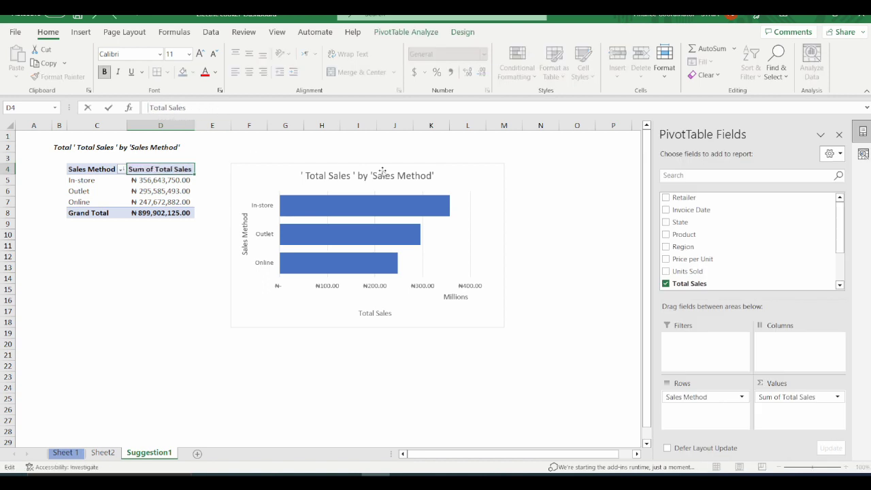
# Step: Change the chart title to "Total Sales by Sales Method", without any quotation marks
pyautogui.click(383, 175)
pyautogui.click(354, 175)
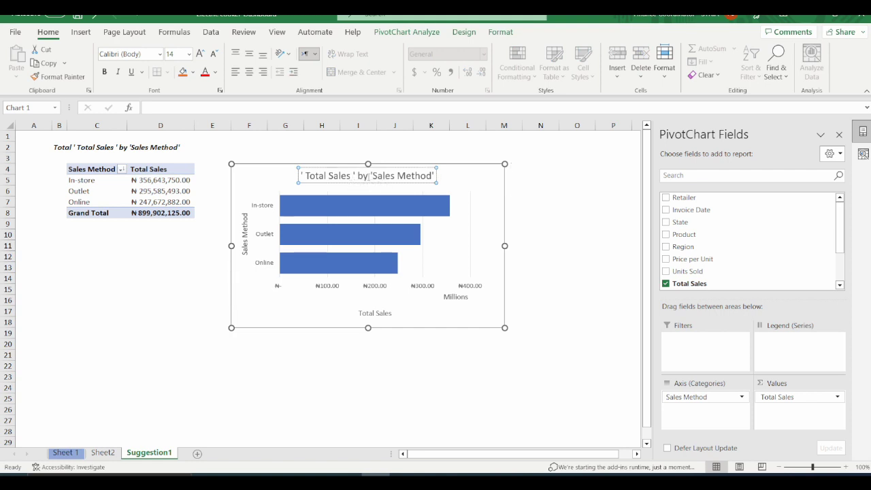
pyautogui.press('Delete')
pyautogui.press('Delete')
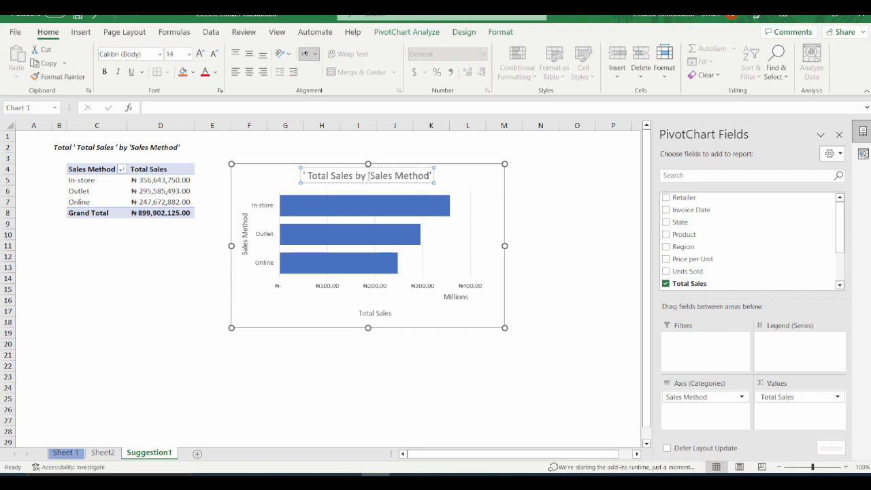
pyautogui.click(369, 175)
pyautogui.press('Delete')
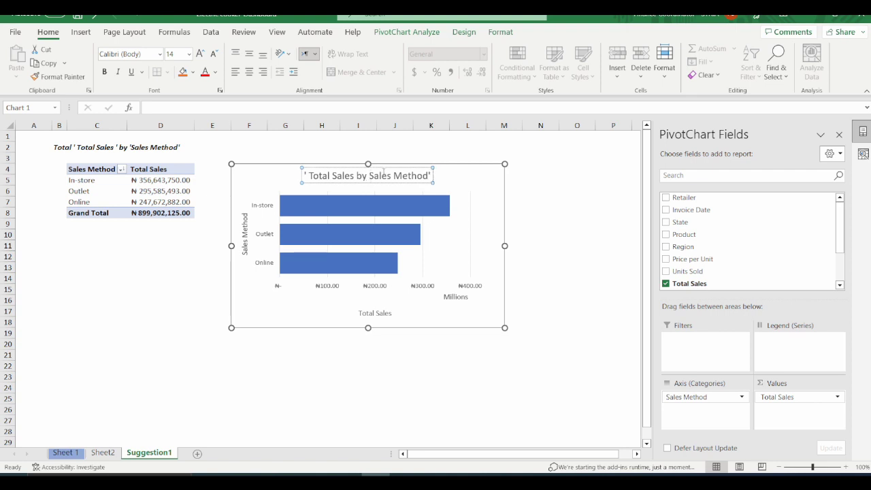
pyautogui.click(308, 171)
pyautogui.press('Delete')
pyautogui.press('Delete')
pyautogui.press('End')
pyautogui.press('BackSpace')
pyautogui.click(481, 178)
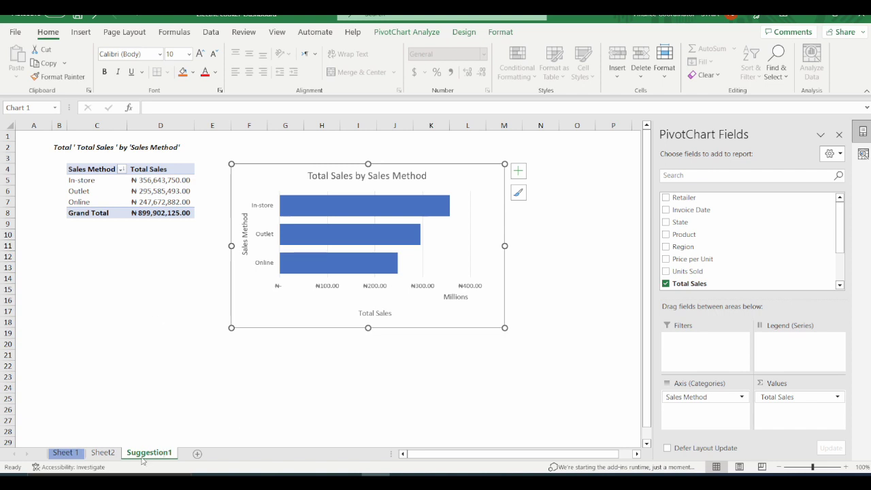
pyautogui.scroll(-2, 692, 267)
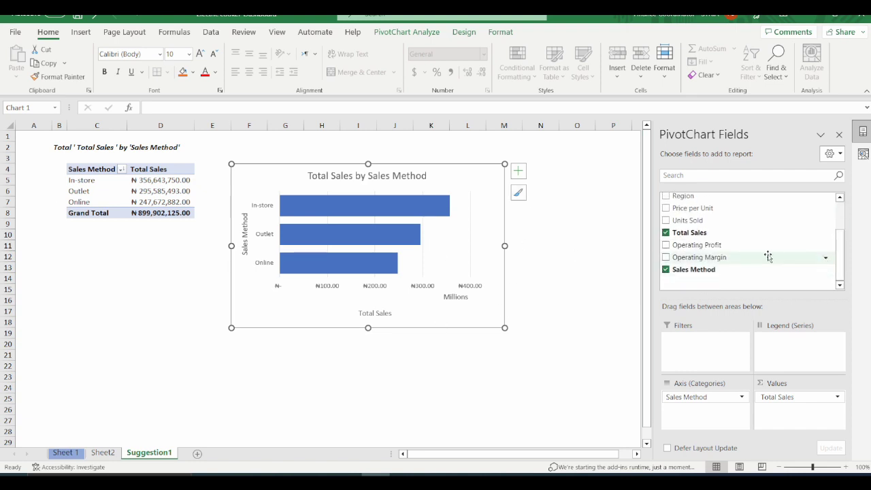
pyautogui.scroll(2, 719, 271)
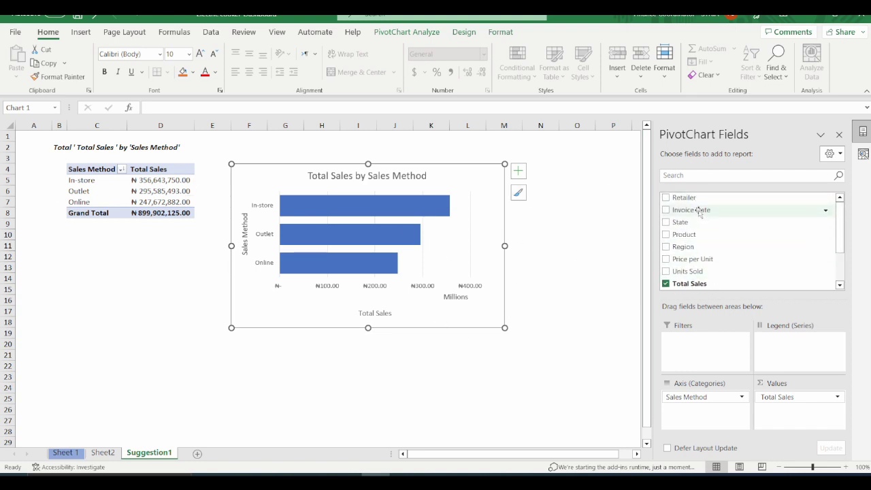
pyautogui.scroll(-2, 692, 234)
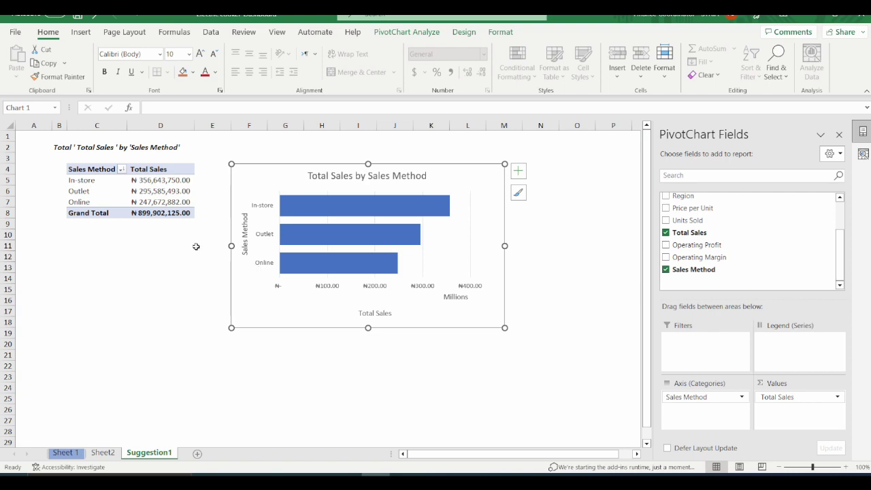
# Step: From Sheet 1, ask Analyze Data for "average sales by sales method" and insert the suggested PivotChart
pyautogui.click(66, 453)
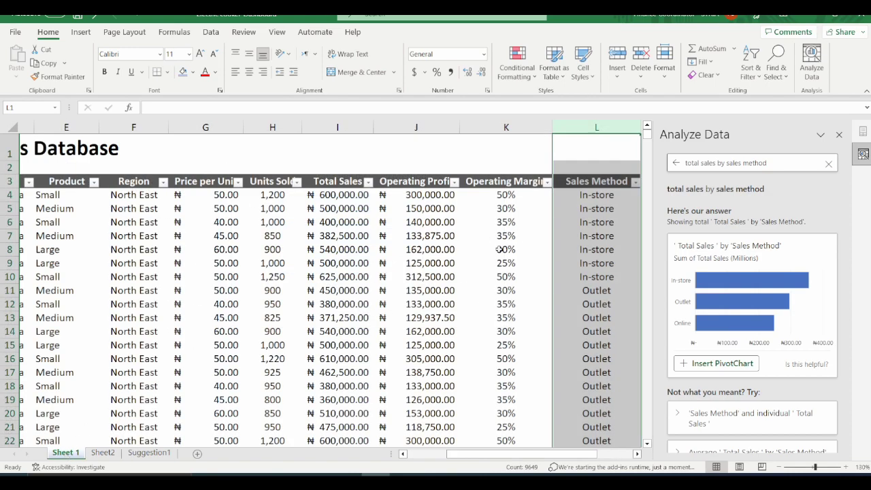
pyautogui.click(564, 224)
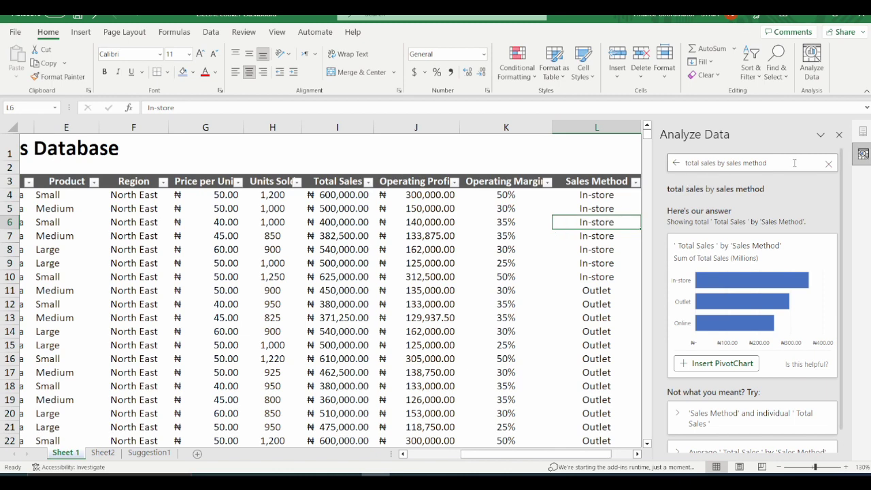
pyautogui.click(828, 164)
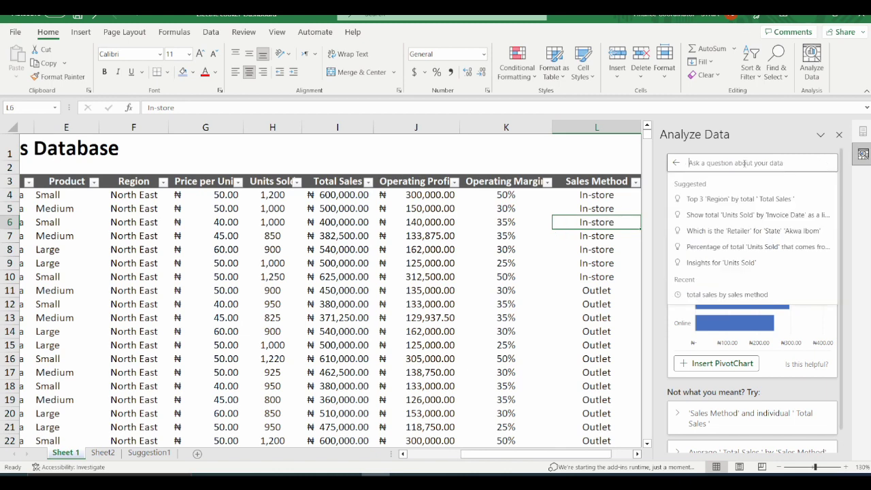
pyautogui.write('a')
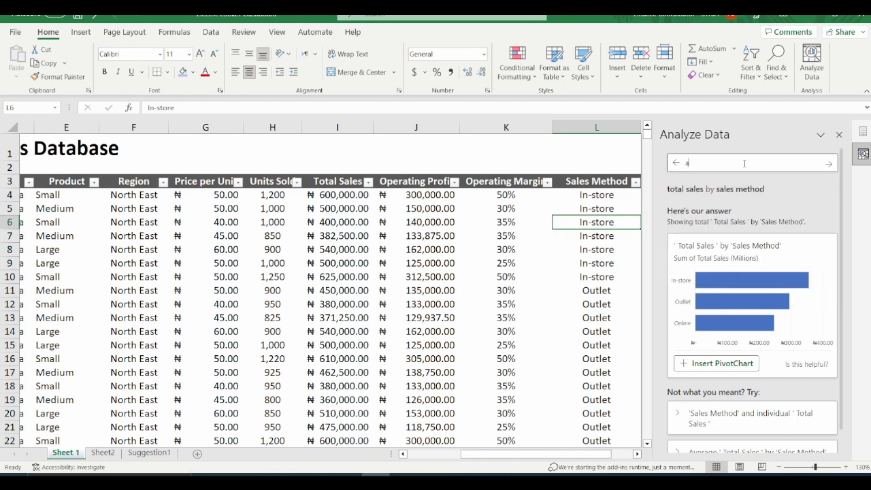
pyautogui.write('verage sales by sales method')
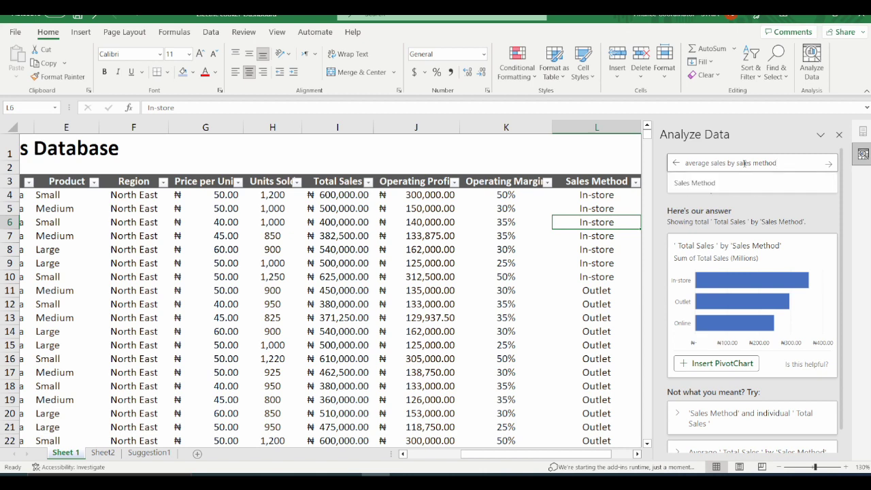
pyautogui.press('Return')
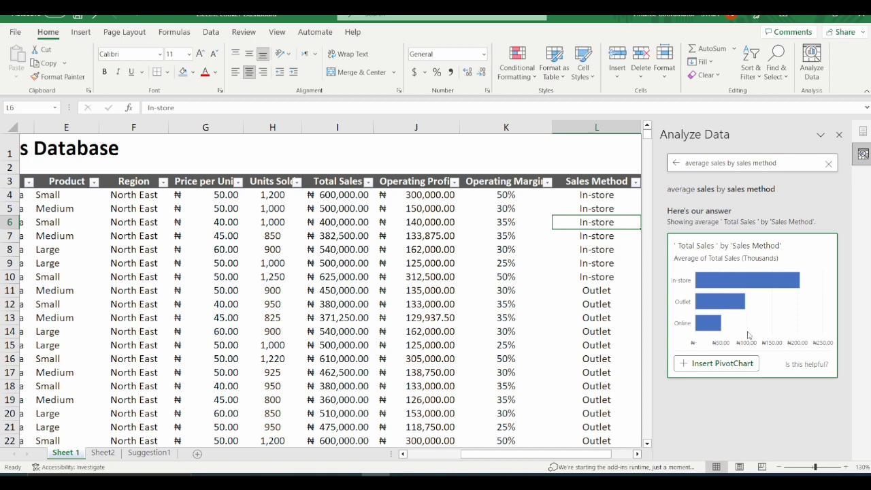
pyautogui.click(735, 368)
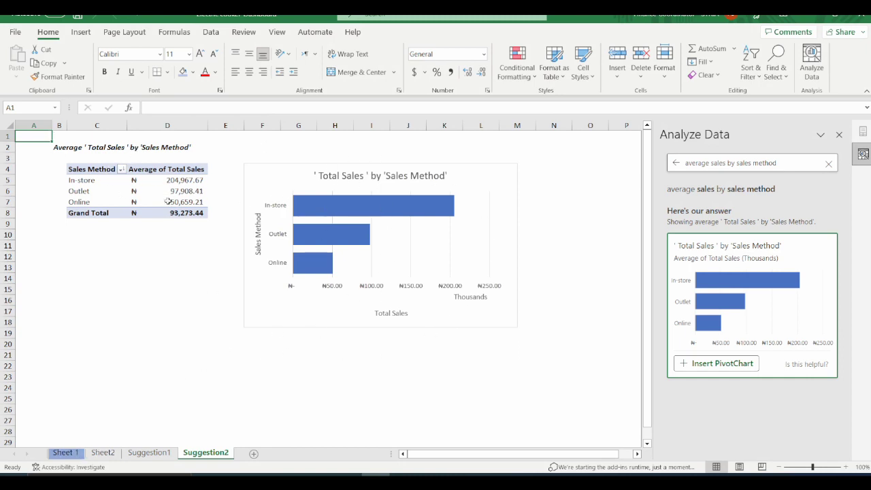
# Step: Rename the value column header of the new pivot table as Average Sales and select the chart's title
pyautogui.click(147, 170)
pyautogui.click(186, 108)
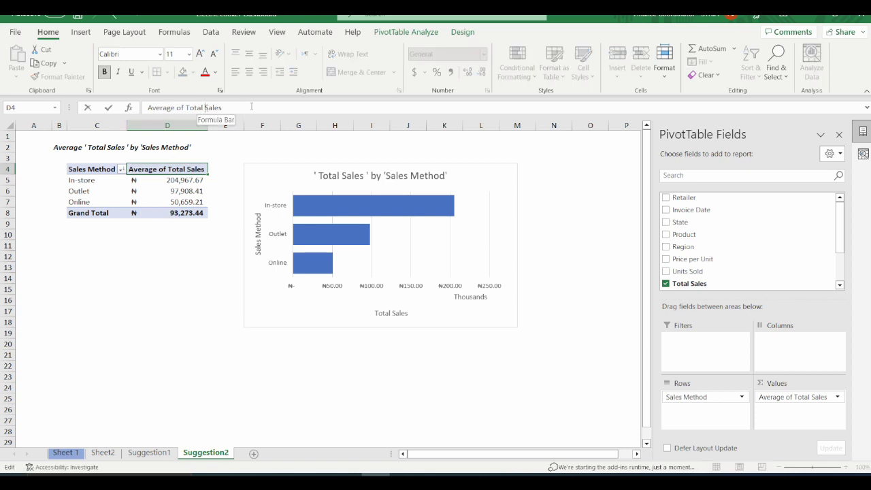
pyautogui.press('BackSpace')
pyautogui.press('BackSpace')
pyautogui.press('BackSpace')
pyautogui.press('BackSpace')
pyautogui.press('BackSpace')
pyautogui.press('BackSpace')
pyautogui.press('BackSpace')
pyautogui.press('BackSpace')
pyautogui.press('BackSpace')
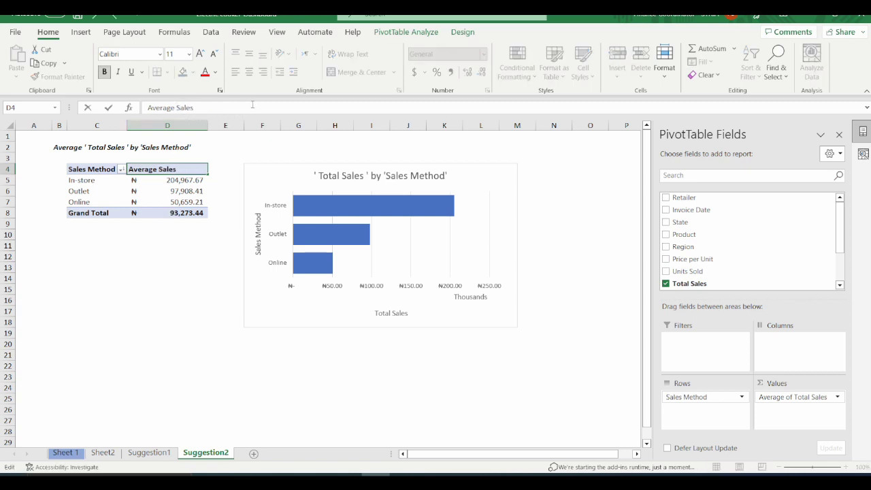
pyautogui.click(385, 175)
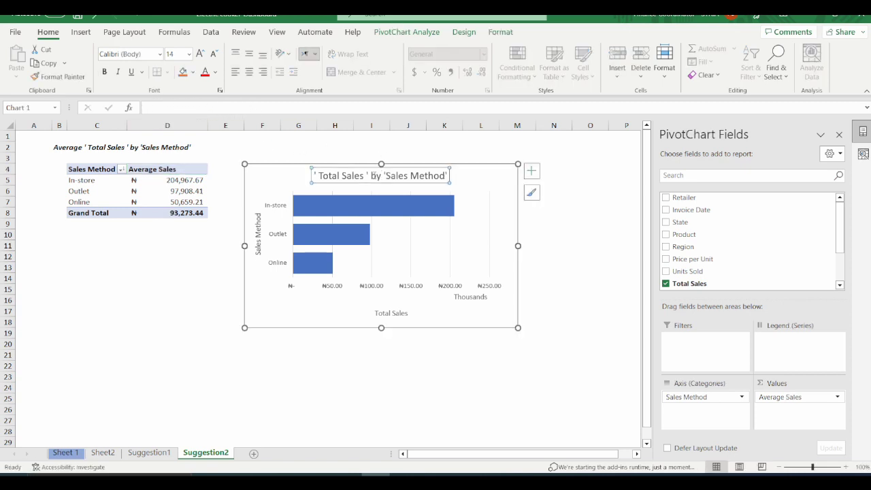
# Step: Replace the wording before Sales Method in the average sales chart's title with "Average sales by"
pyautogui.press('Delete')
pyautogui.press('BackSpace')
pyautogui.press('BackSpace')
pyautogui.press('BackSpace')
pyautogui.press('BackSpace')
pyautogui.press('BackSpace')
pyautogui.press('BackSpace')
pyautogui.press('BackSpace')
pyautogui.press('BackSpace')
pyautogui.press('BackSpace')
pyautogui.press('BackSpace')
pyautogui.press('BackSpace')
pyautogui.press('BackSpace')
pyautogui.press('BackSpace')
pyautogui.press('BackSpace')
pyautogui.press('BackSpace')
pyautogui.press('BackSpace')
pyautogui.press('BackSpace')
pyautogui.press('BackSpace')
pyautogui.press('BackSpace')
pyautogui.write('Average sales by')
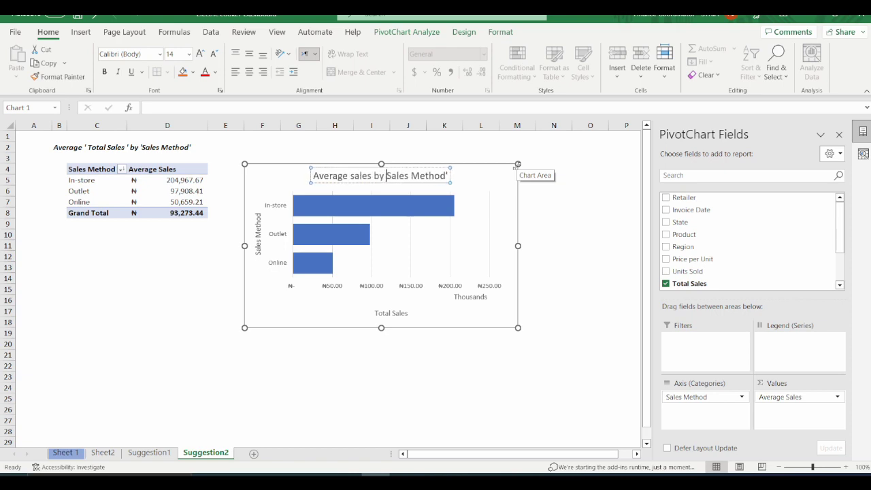
# Step: From Sheet 1, ask Analyze Data for "retailer with highest unit sold"
pyautogui.click(65, 452)
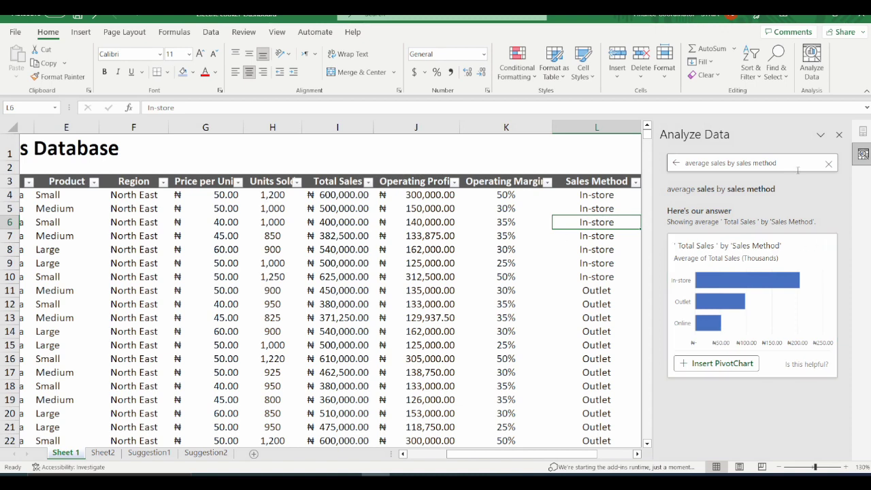
pyautogui.click(828, 164)
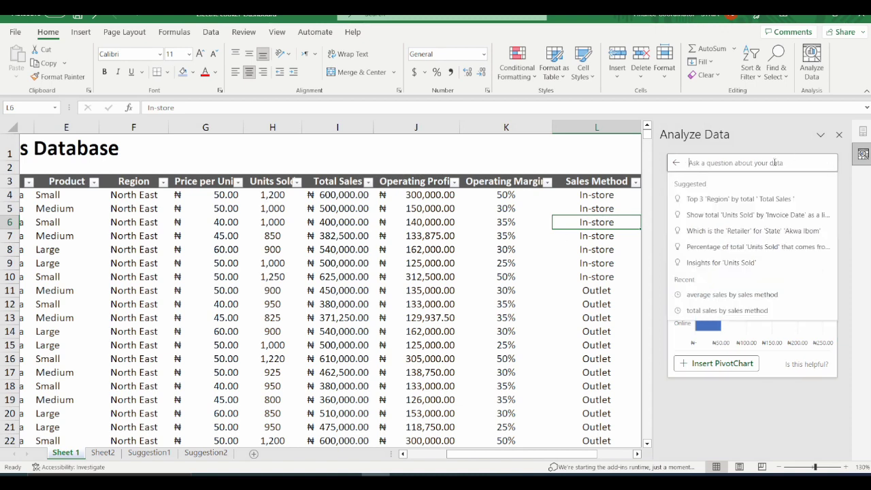
pyautogui.write('retailer with highest unit sold')
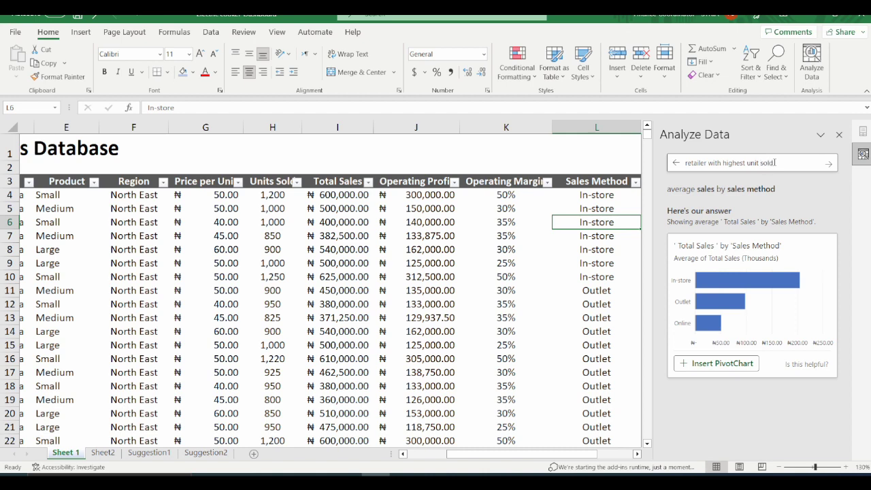
pyautogui.press('Return')
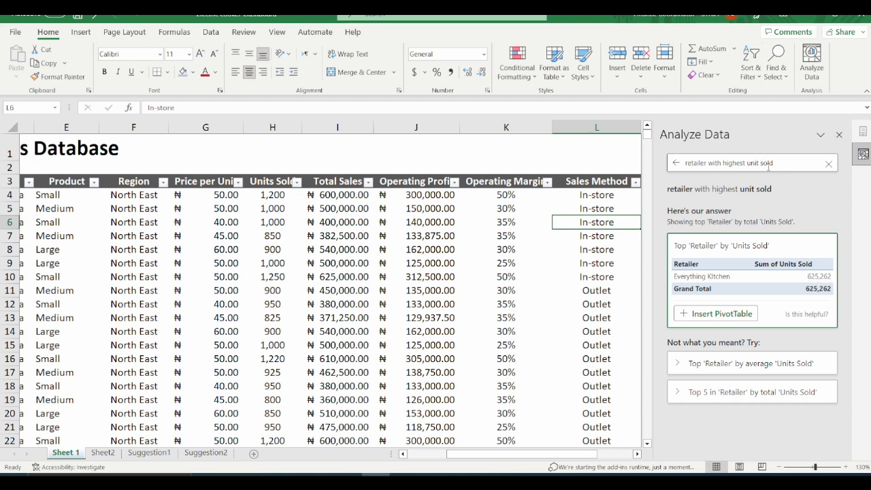
# Step: Replace the Analyze Data question with "sales method with highest total sales" and run it
pyautogui.moveTo(778, 163); pyautogui.dragTo(684, 163)
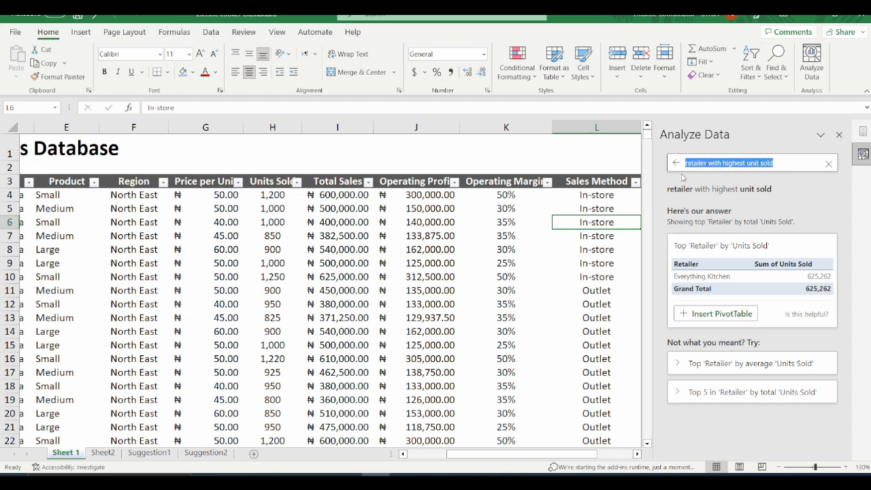
pyautogui.write('sales ')
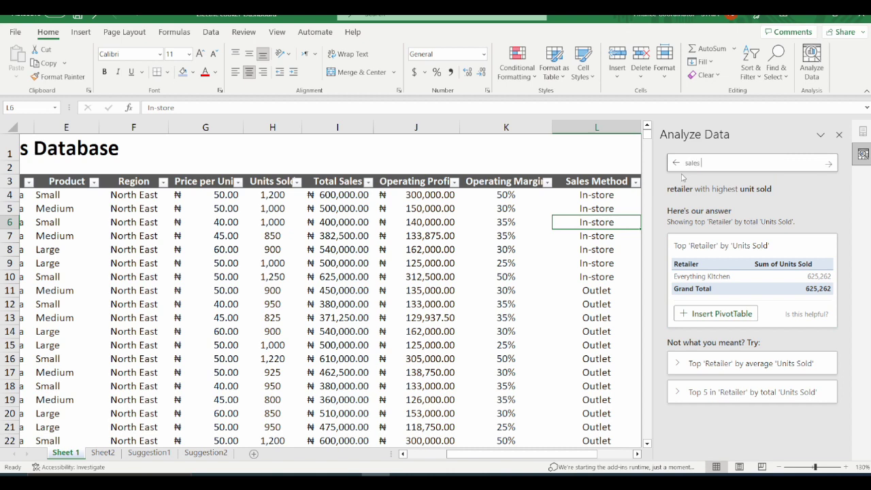
pyautogui.write('method with highest total sales')
pyautogui.press('Return')
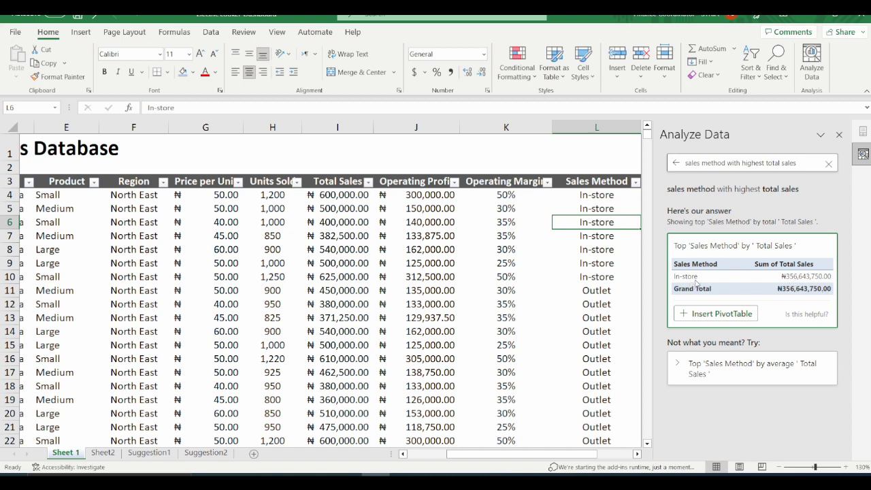
# Step: Ask Analyze Data for "total sales insights" and insert the PivotChart of Total Sales outliers for the Large product
pyautogui.click(828, 164)
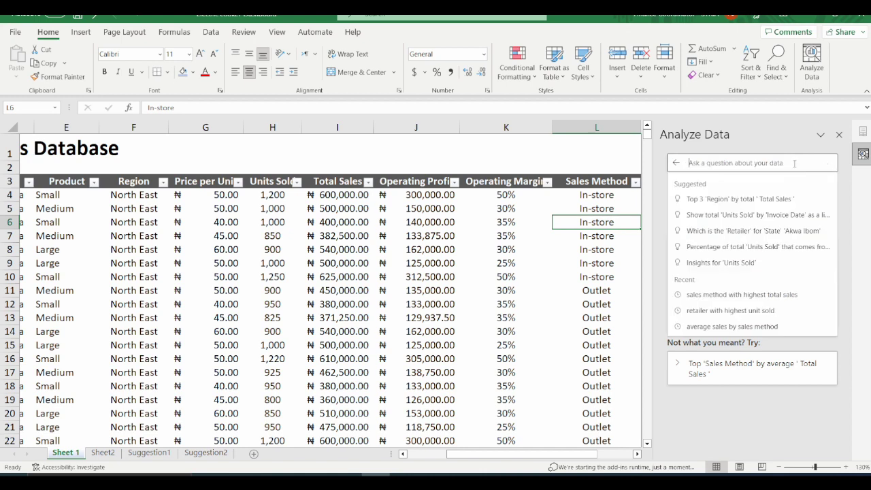
pyautogui.write('total sales insights')
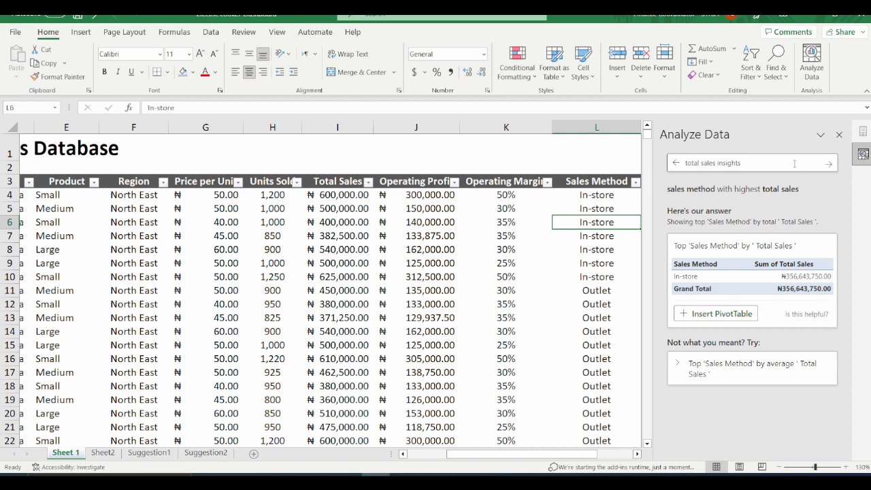
pyautogui.press('Return')
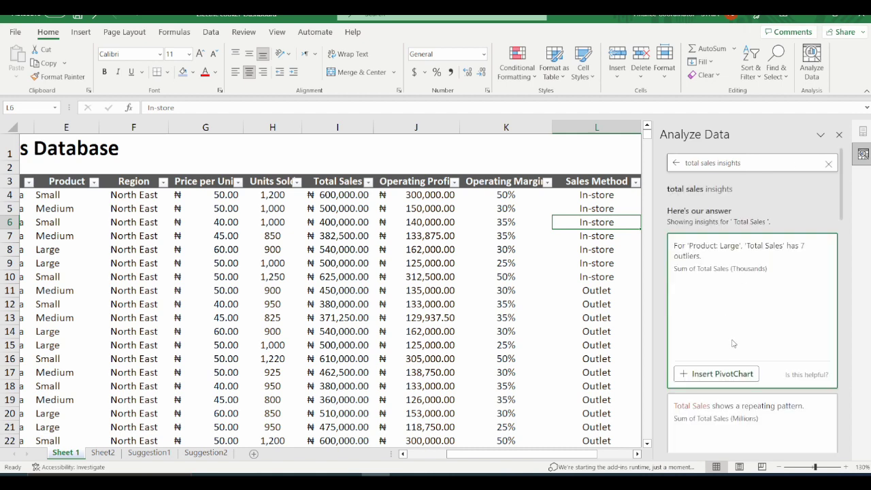
pyautogui.click(721, 374)
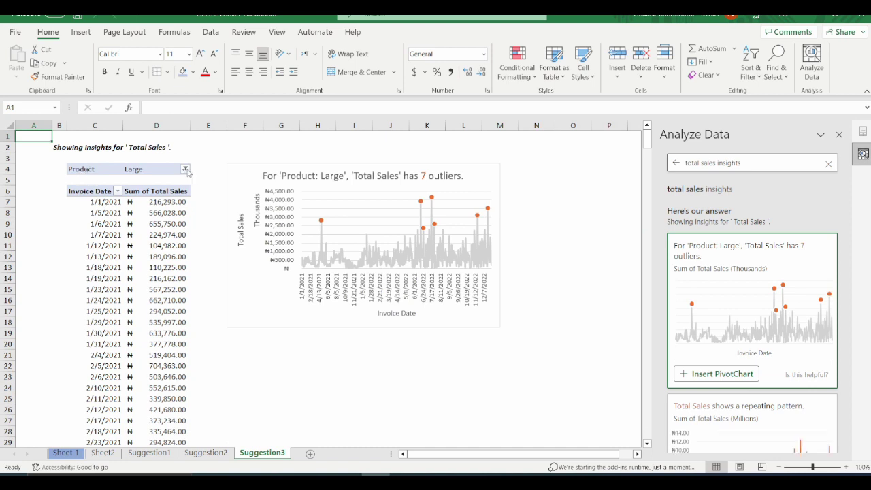
# Step: Examine the Product filter's options on the new pivot table and the outlier points in its chart
pyautogui.click(95, 170)
pyautogui.click(185, 169)
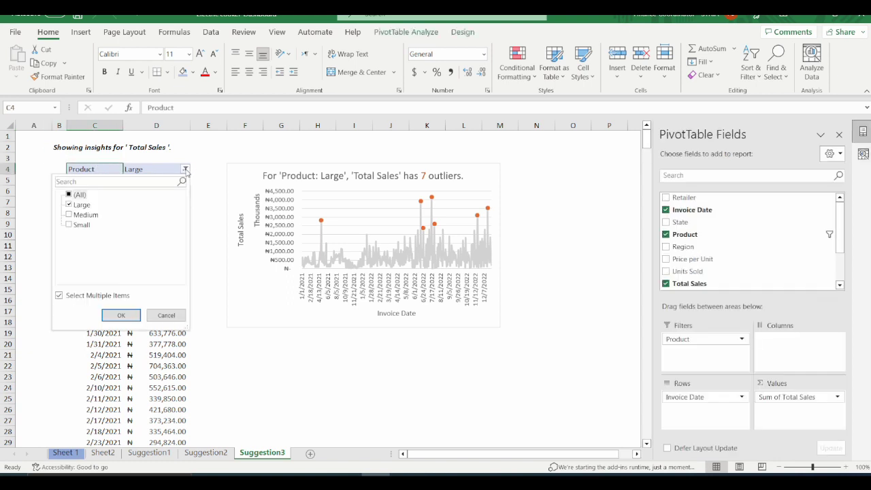
pyautogui.press('Escape')
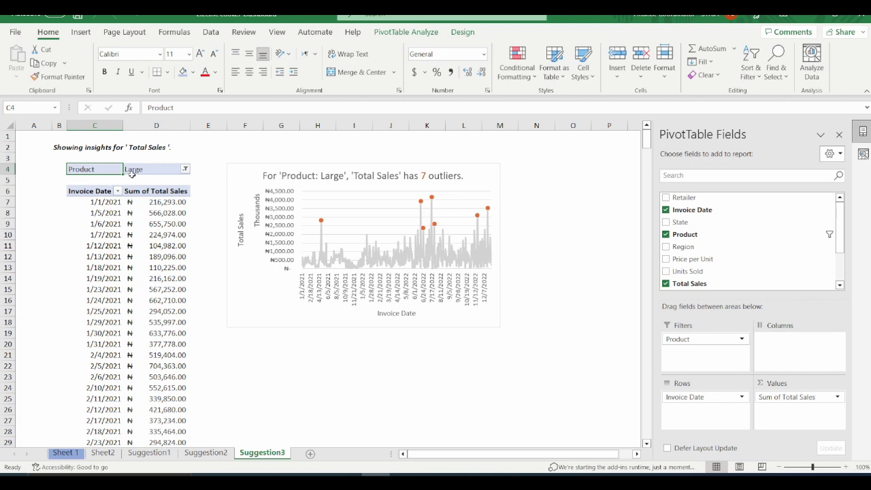
pyautogui.click(186, 170)
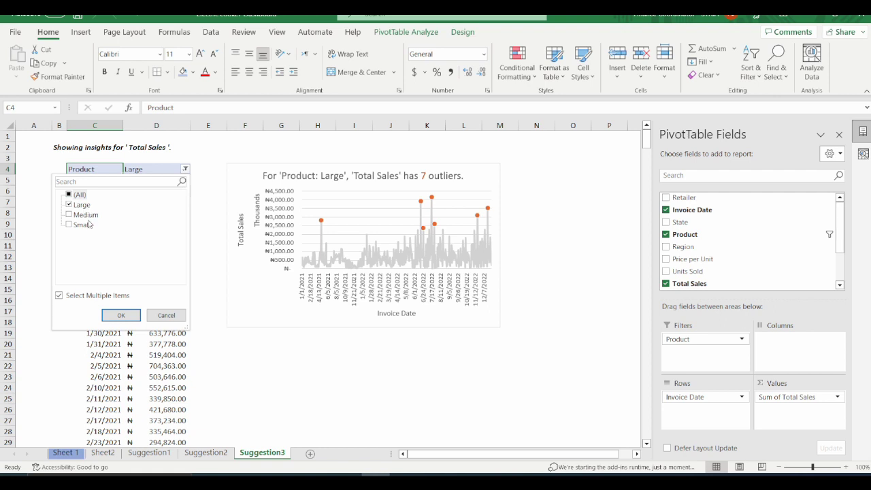
pyautogui.click(209, 208)
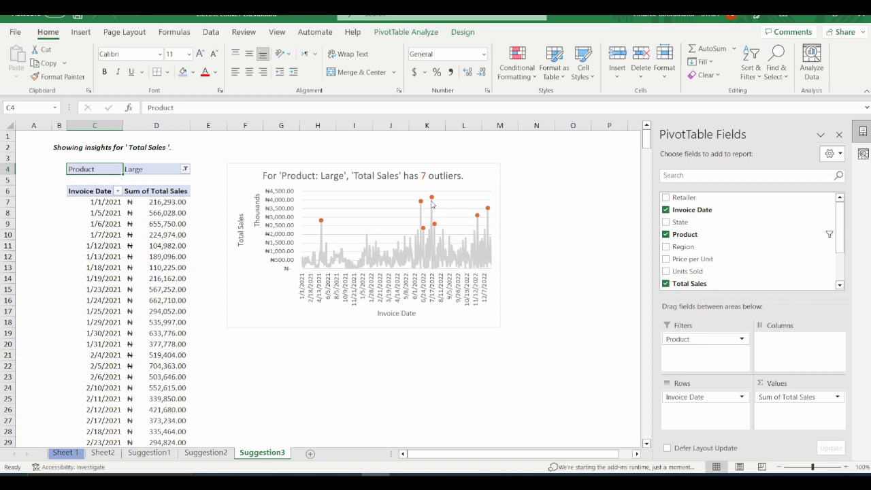
pyautogui.moveTo(432, 201)
pyautogui.moveTo(465, 240)
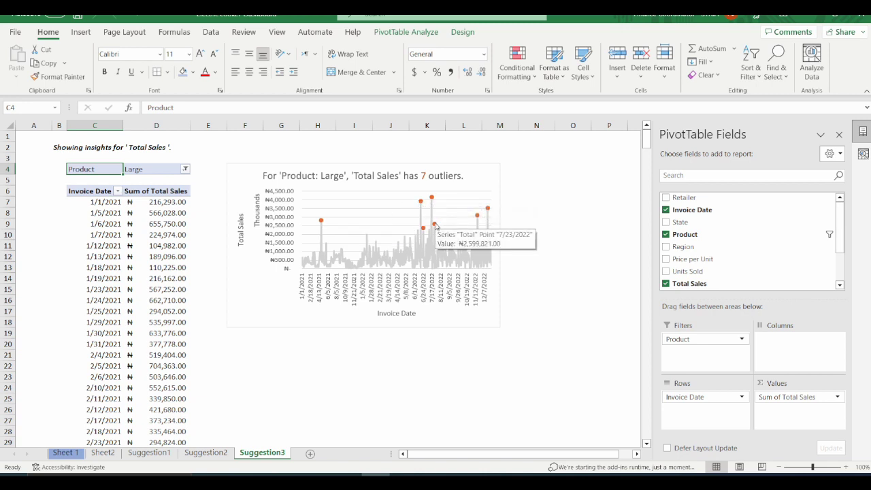
pyautogui.moveTo(433, 246)
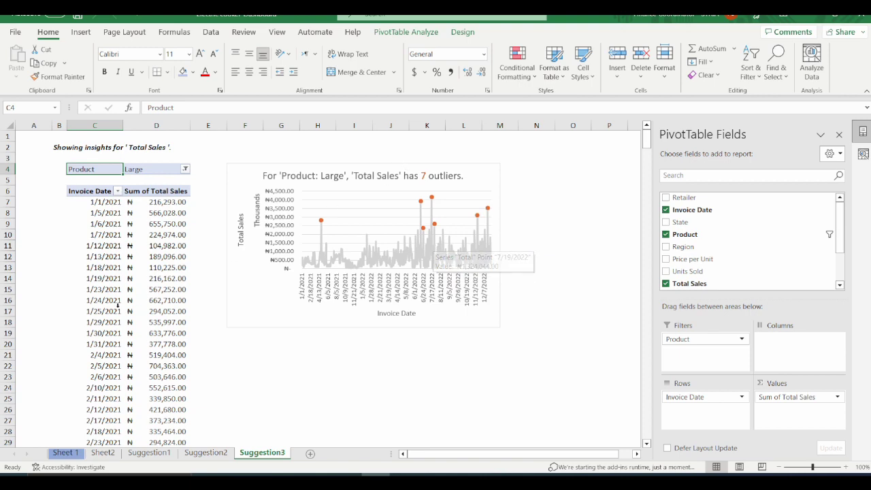
# Step: From Sheet 1, run the suggested question "Show total 'Units Sold' by 'Invoice Date' as a line chart" in Analyze Data
pyautogui.click(65, 452)
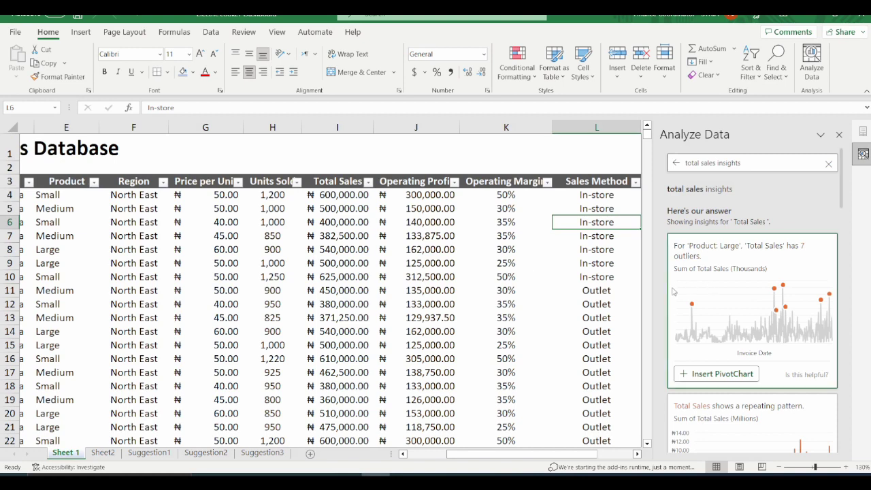
pyautogui.click(828, 164)
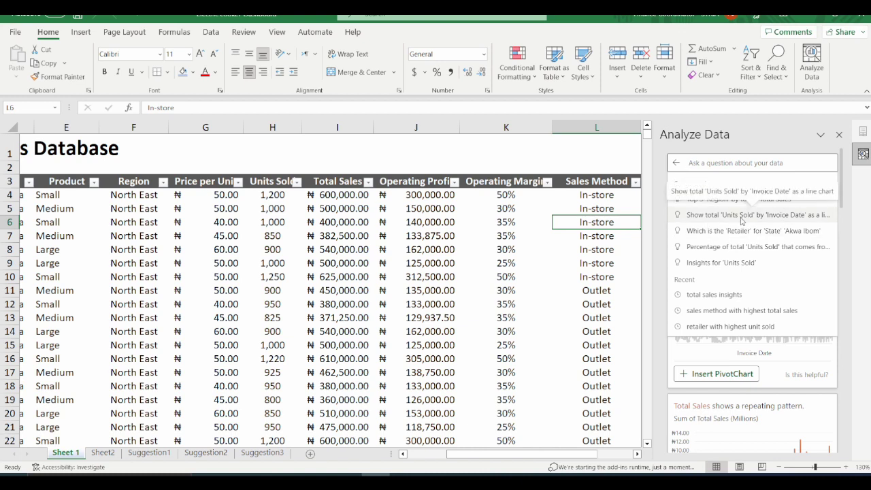
pyautogui.click(816, 215)
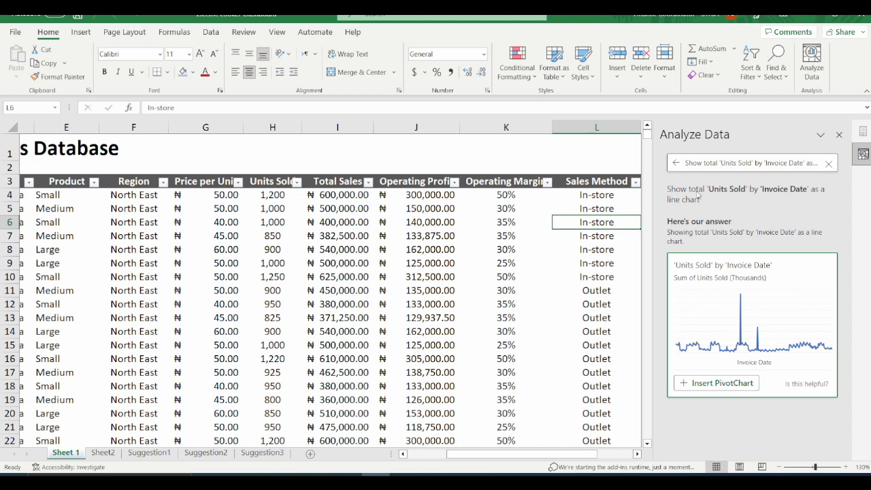
# Step: Run the suggested question "Insights for 'Units Sold'" and look through the proposed charts
pyautogui.click(828, 165)
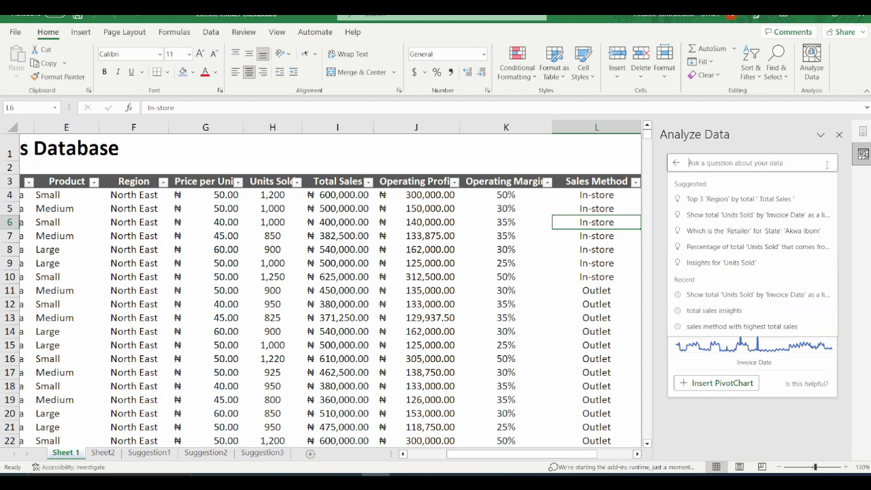
pyautogui.click(713, 264)
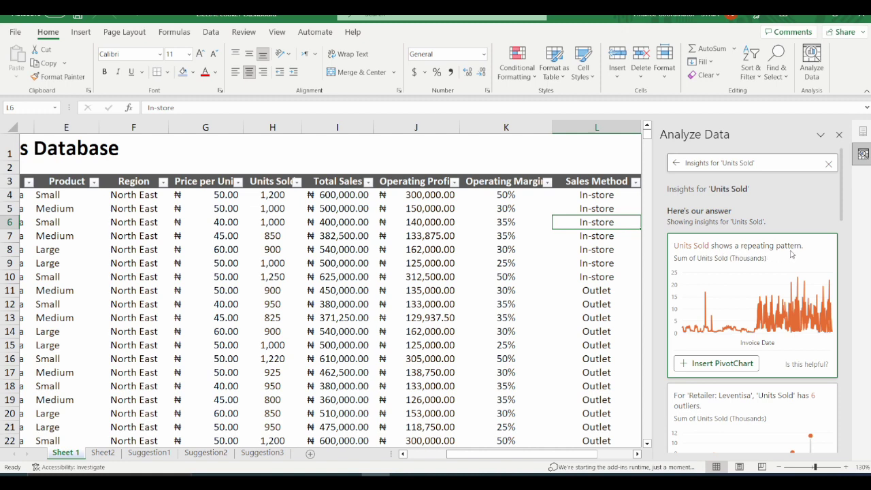
pyautogui.scroll(-3, 789, 286)
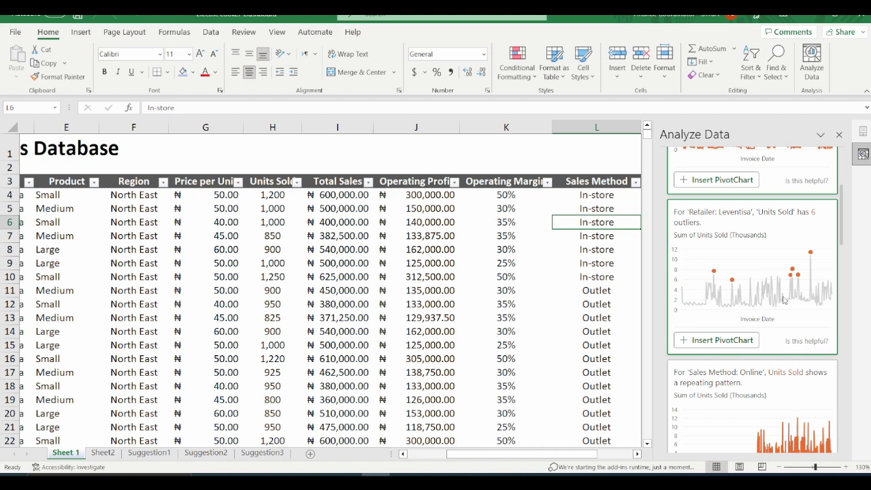
pyautogui.scroll(-3, 786, 306)
pyautogui.scroll(-5, 786, 309)
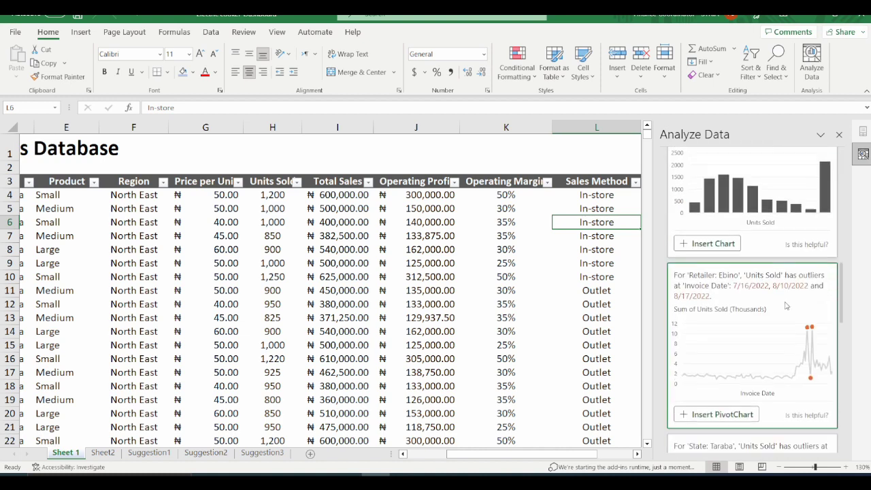
pyautogui.scroll(-6, 776, 282)
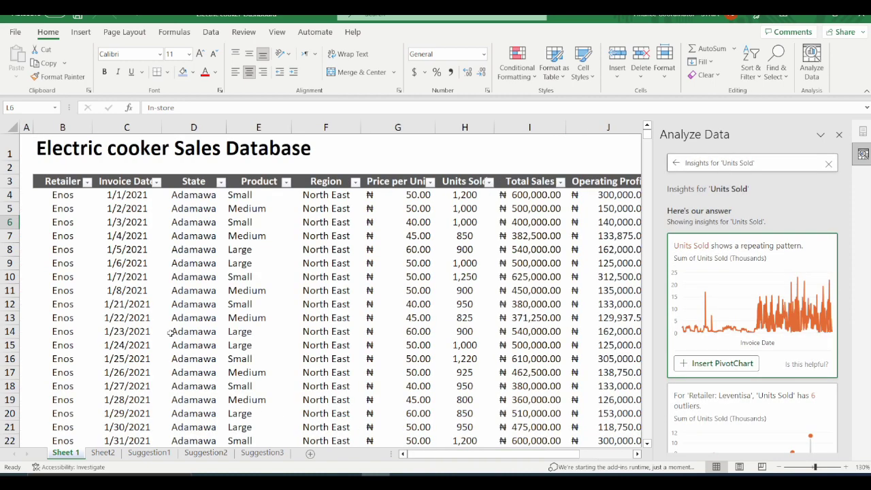
# Step: Go to Sheet2, close Analyze Data and clear the selection of the budget table
pyautogui.click(102, 452)
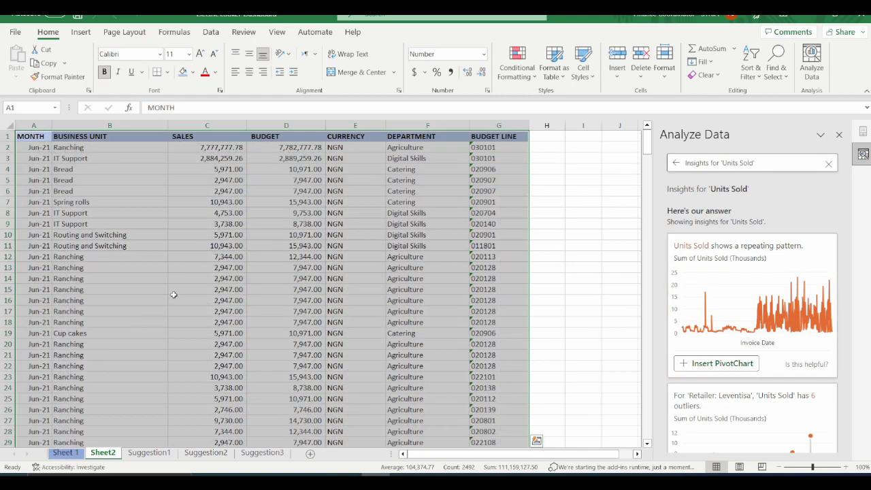
pyautogui.click(837, 137)
pyautogui.click(459, 223)
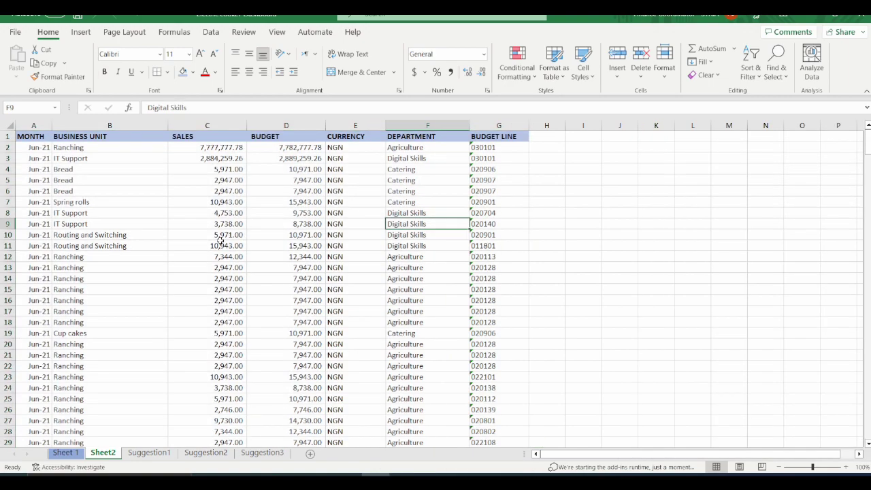
pyautogui.scroll(3, 538, 240)
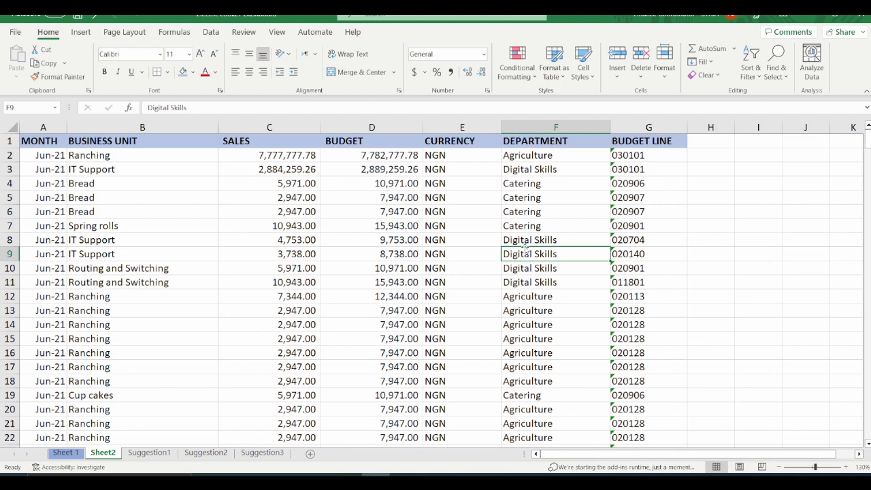
# Step: Review the Sheet2 columns from Month and Business Unit through Sales, Budget, Currency and Department to Budget Line
pyautogui.moveTo(43, 127); pyautogui.dragTo(123, 129)
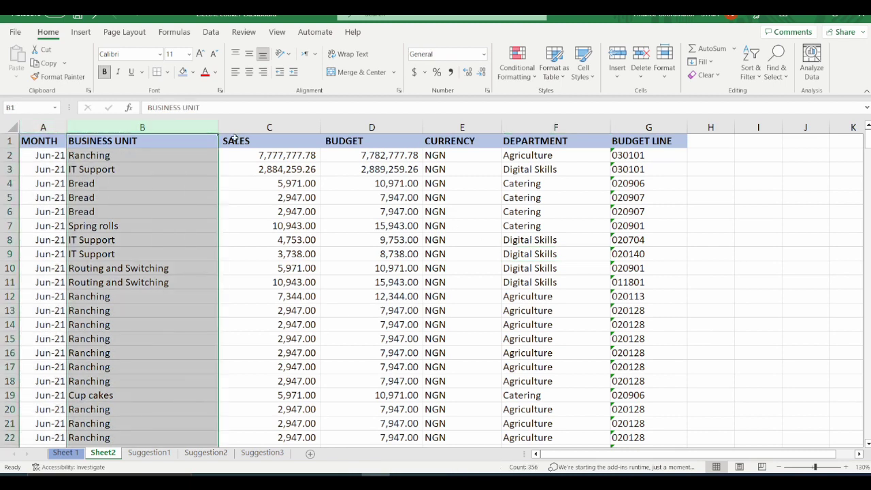
pyautogui.click(286, 126)
pyautogui.click(344, 126)
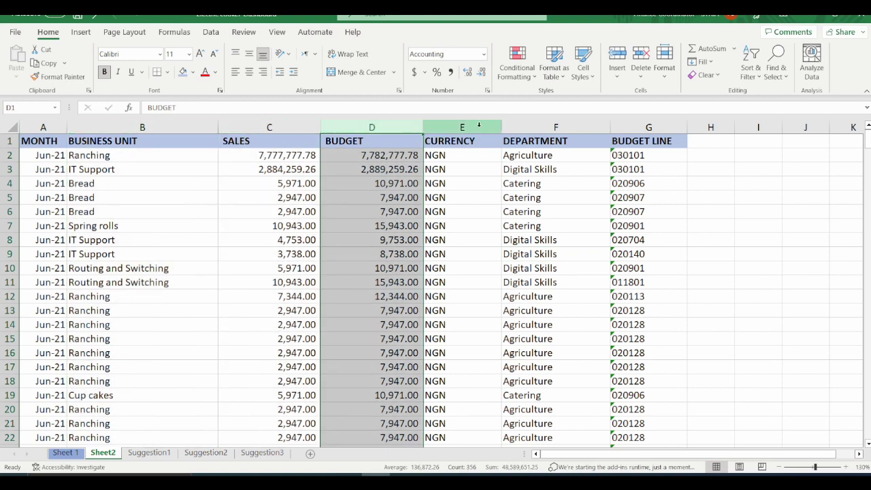
pyautogui.click(478, 126)
pyautogui.moveTo(478, 126); pyautogui.dragTo(555, 126)
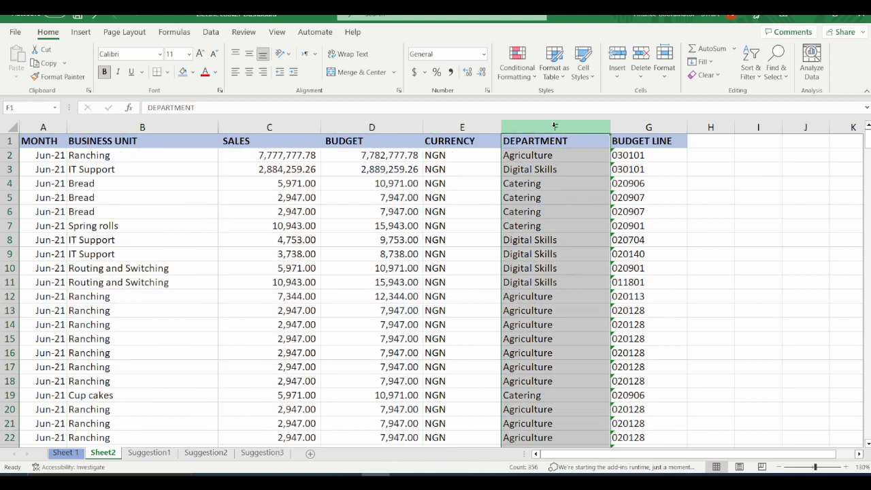
pyautogui.click(647, 128)
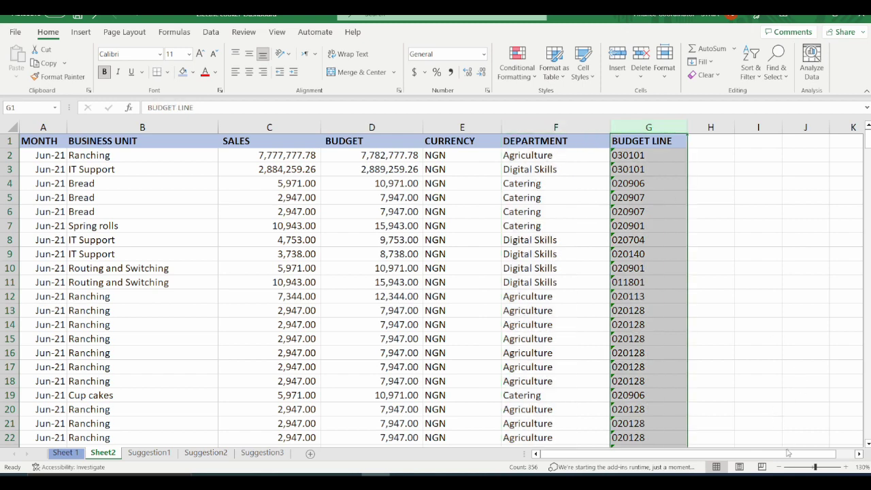
pyautogui.moveTo(790, 458); pyautogui.dragTo(829, 456)
pyautogui.click(699, 255)
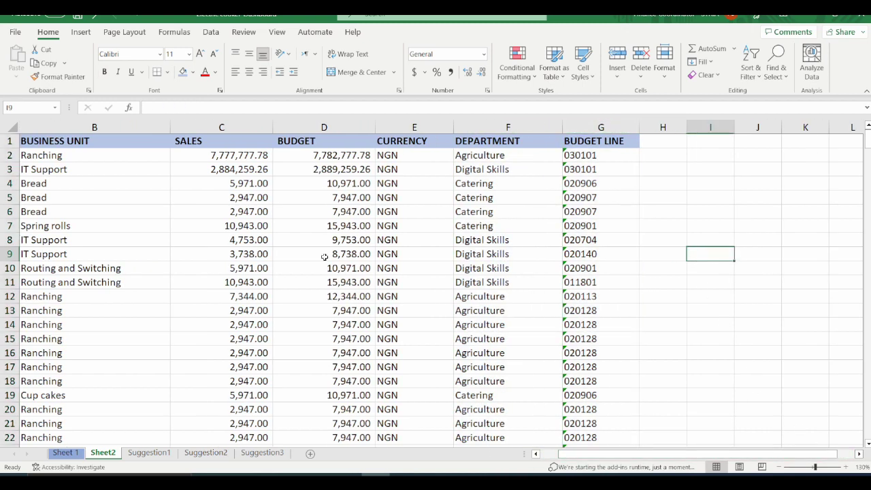
pyautogui.moveTo(665, 456); pyautogui.dragTo(579, 455)
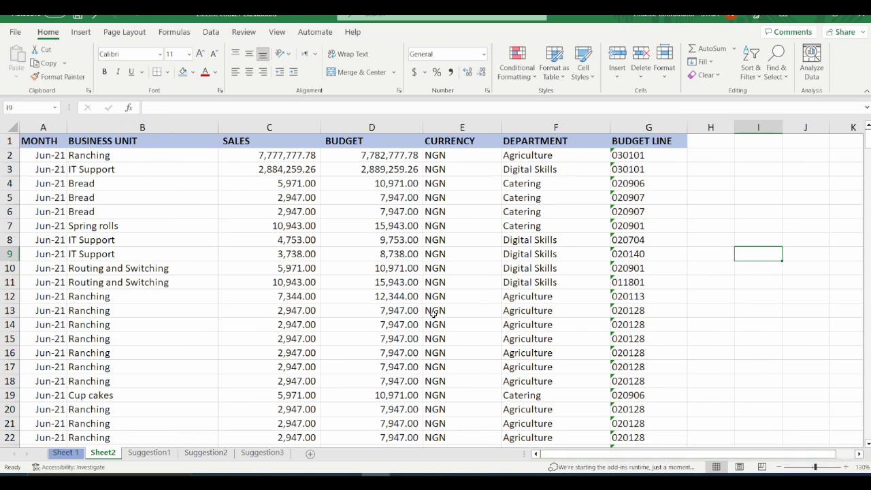
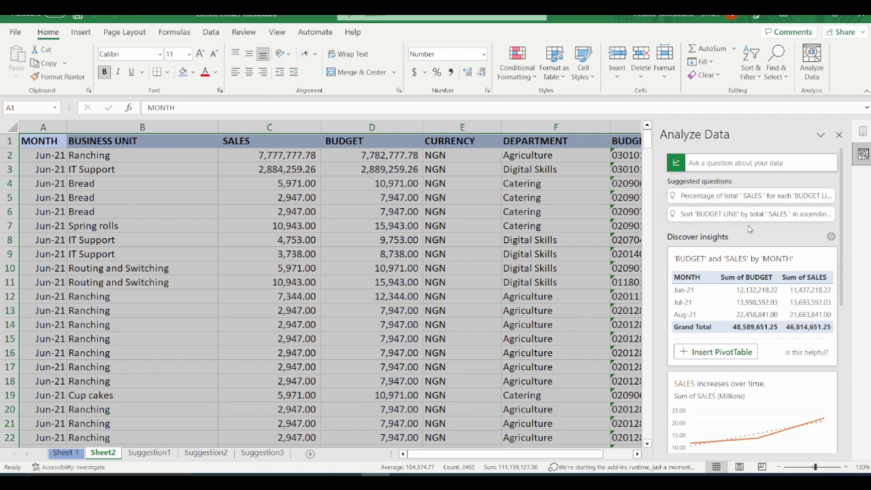
# Step: Look through the first proposed insights for the Sheet2 data and expand the list to show all results
pyautogui.scroll(-5, 728, 241)
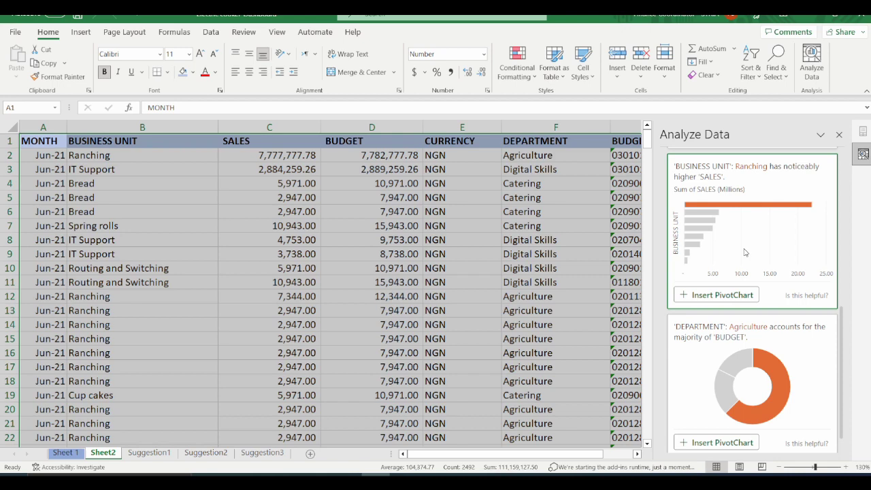
pyautogui.scroll(-1, 749, 272)
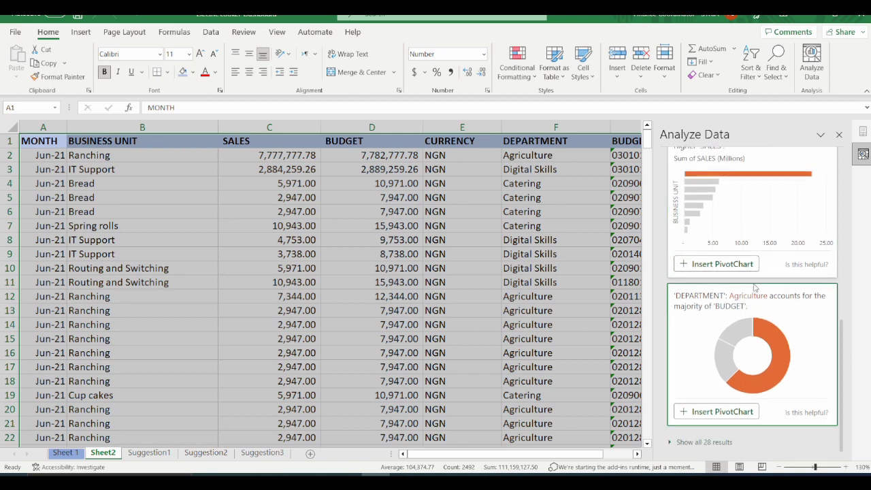
pyautogui.click(687, 442)
# Step: Examine the proposed charts from Sales frequency and Sales–Budget correlation through Department and Business Unit to Sales and Budget by Budget Line
pyautogui.scroll(-5, 715, 381)
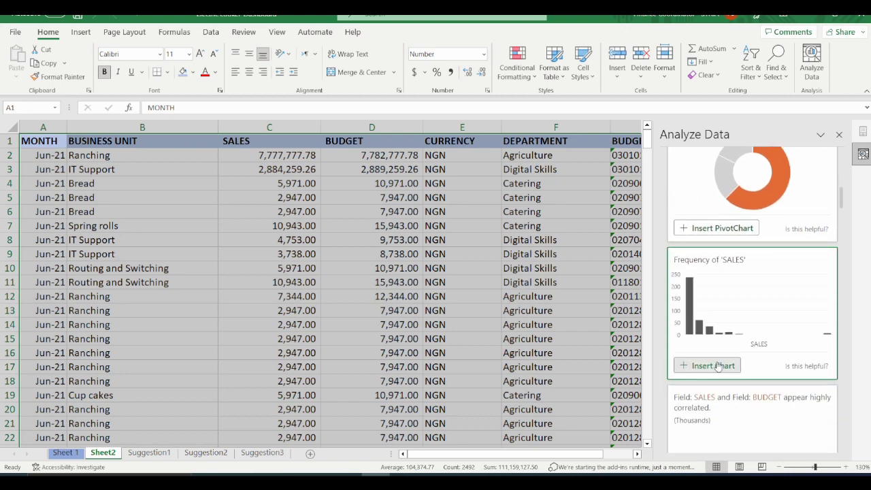
pyautogui.scroll(-3, 781, 324)
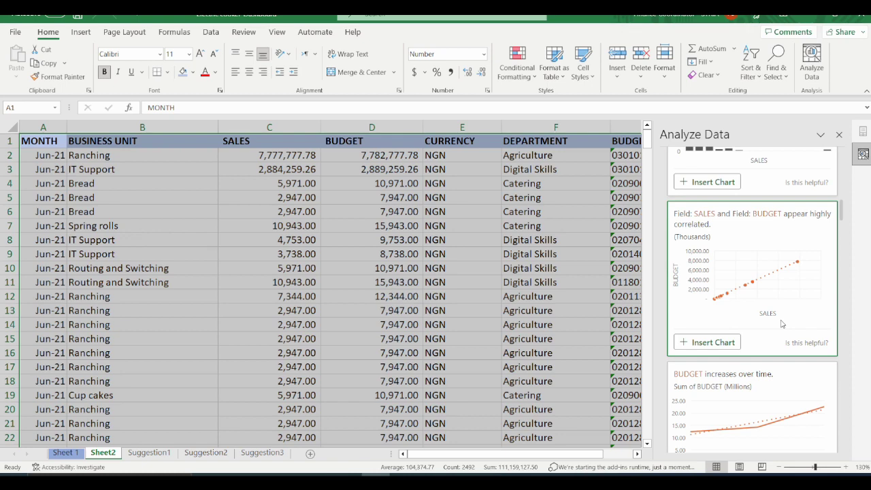
pyautogui.scroll(-3, 783, 320)
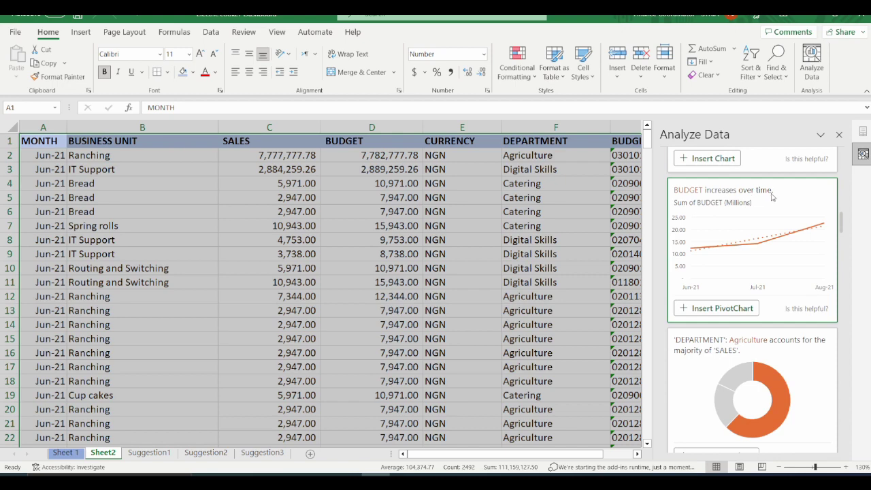
pyautogui.scroll(-3, 775, 232)
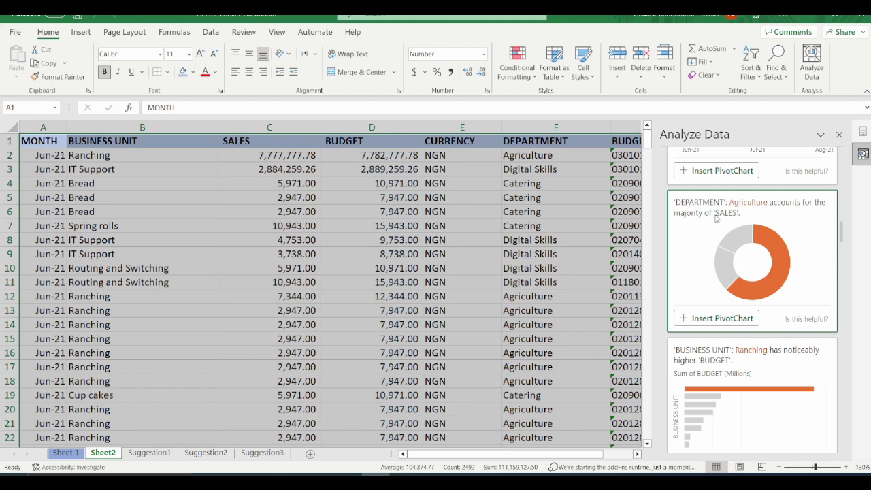
pyautogui.scroll(-3, 788, 255)
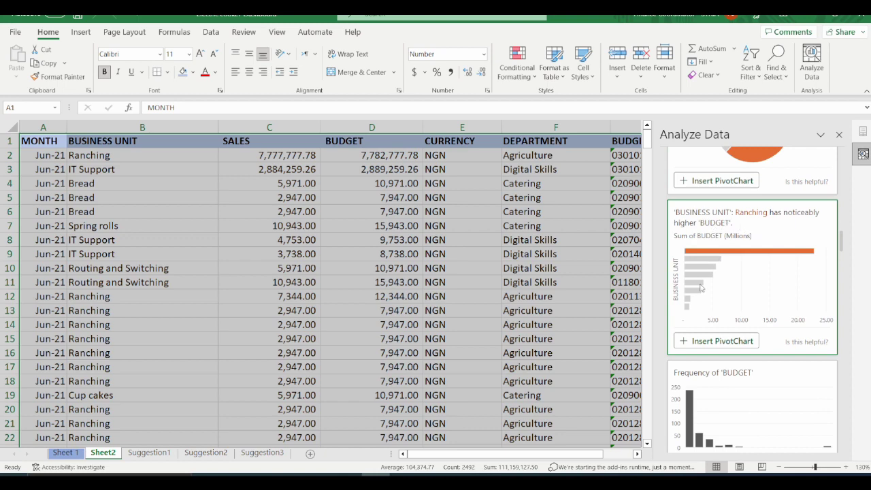
pyautogui.scroll(-3, 744, 294)
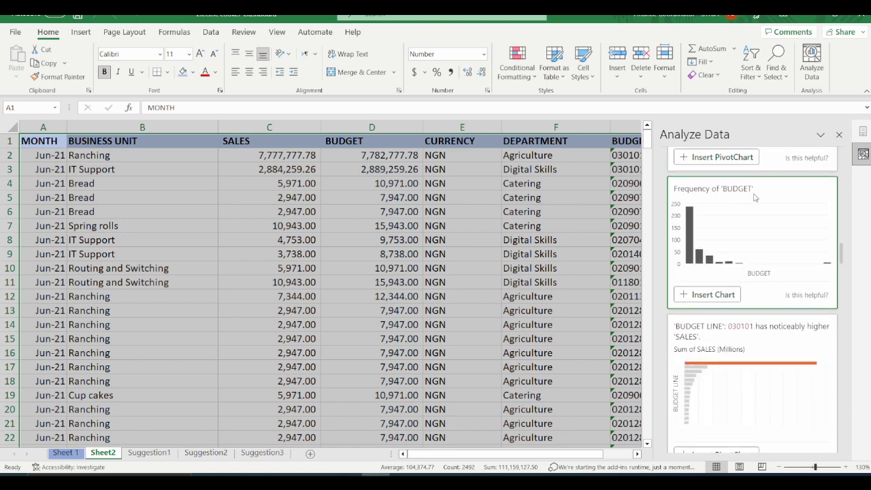
pyautogui.scroll(-3, 765, 312)
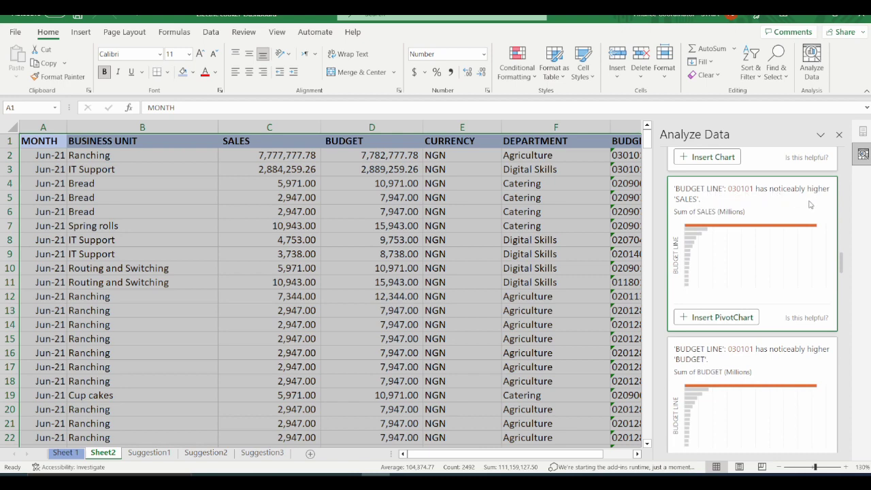
pyautogui.scroll(-3, 793, 213)
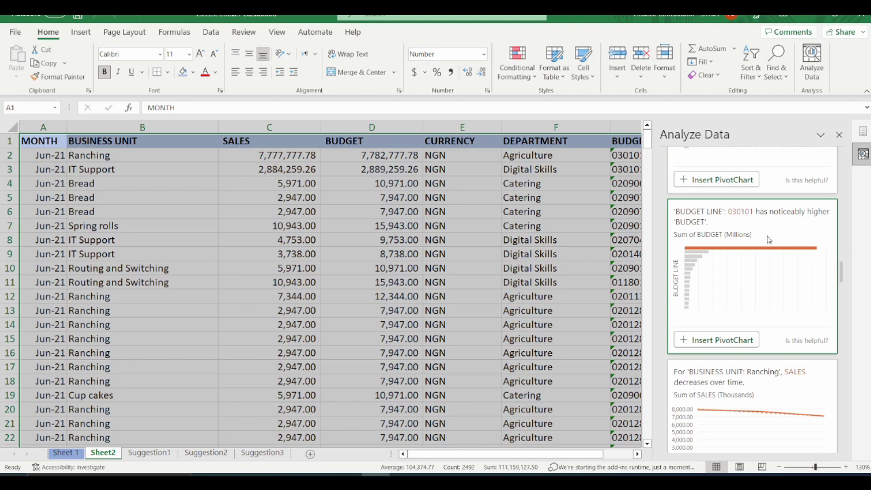
pyautogui.scroll(-1, 768, 238)
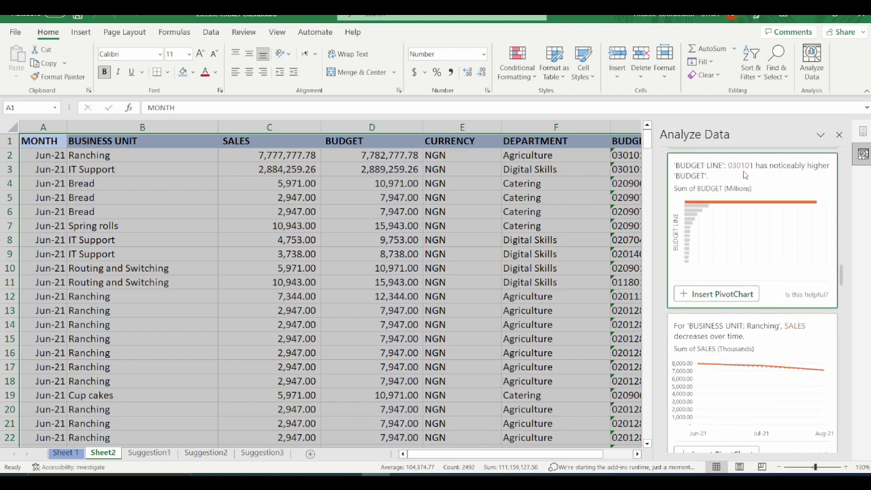
pyautogui.scroll(3, 752, 189)
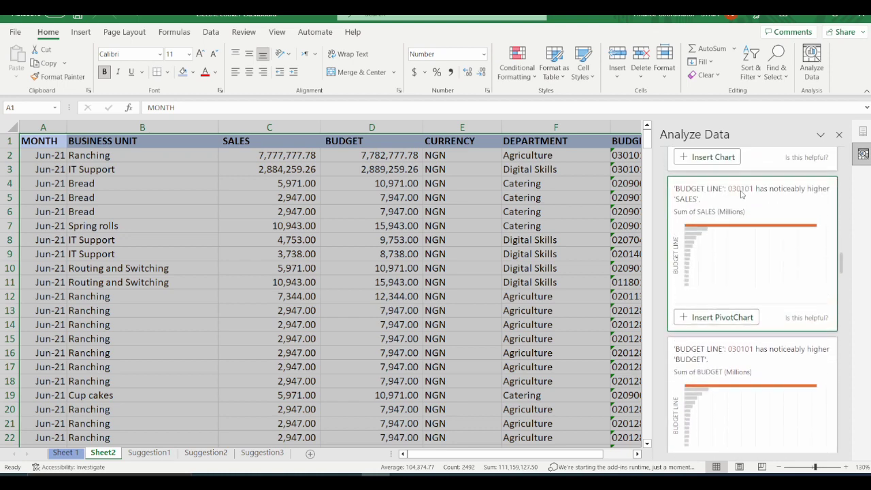
pyautogui.scroll(-2, 765, 327)
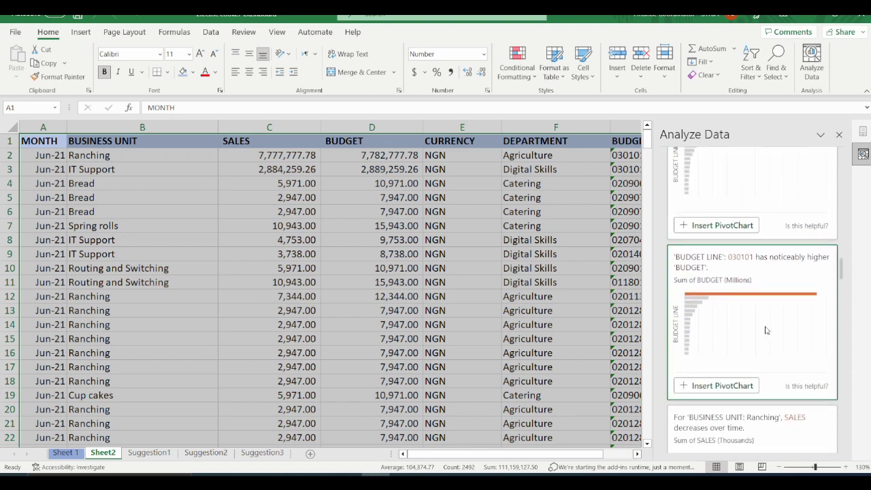
# Step: Examine the remaining insights on Ranching sales over time, individual budget lines, Bread and the Agriculture department, and return to the question box
pyautogui.scroll(-3, 765, 330)
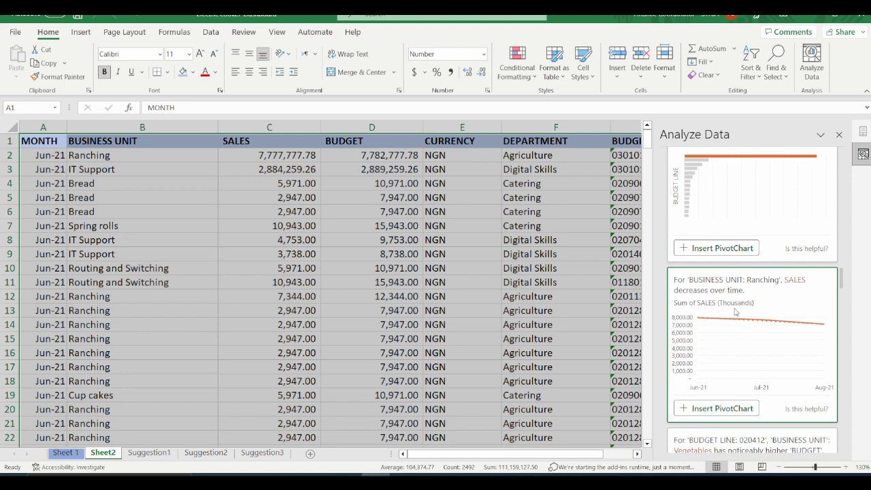
pyautogui.scroll(-1, 737, 312)
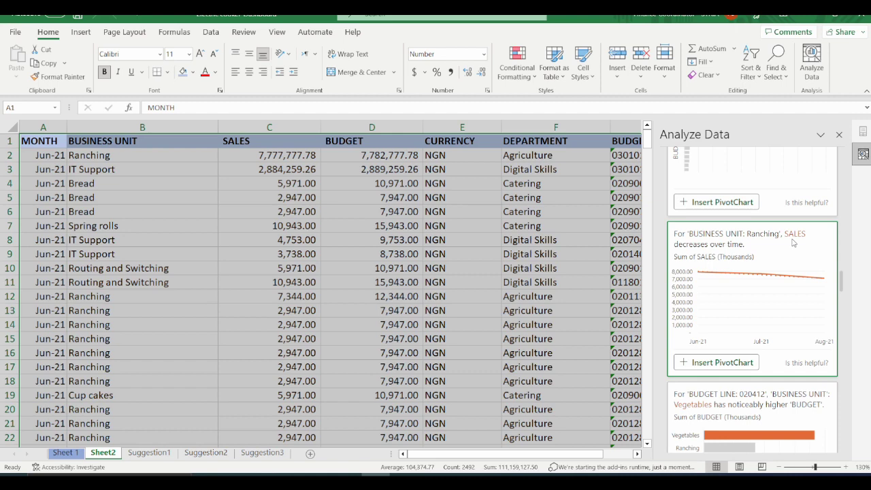
pyautogui.scroll(-2, 793, 243)
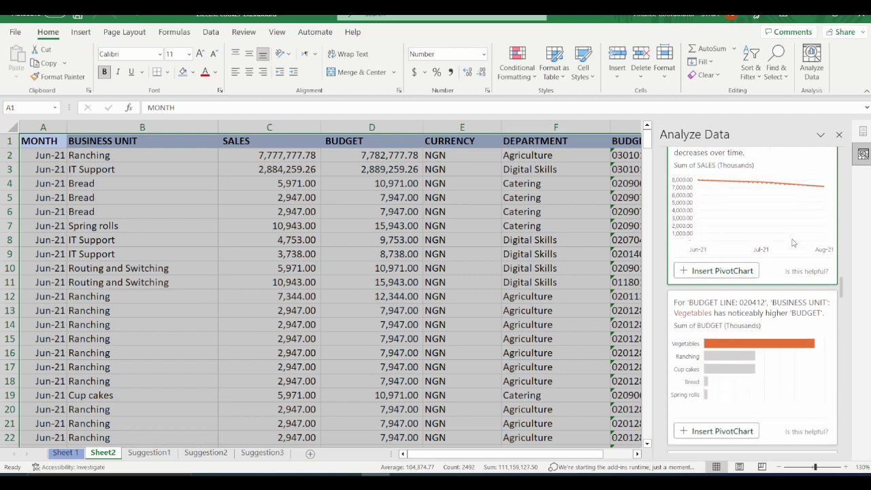
pyautogui.scroll(-3, 791, 249)
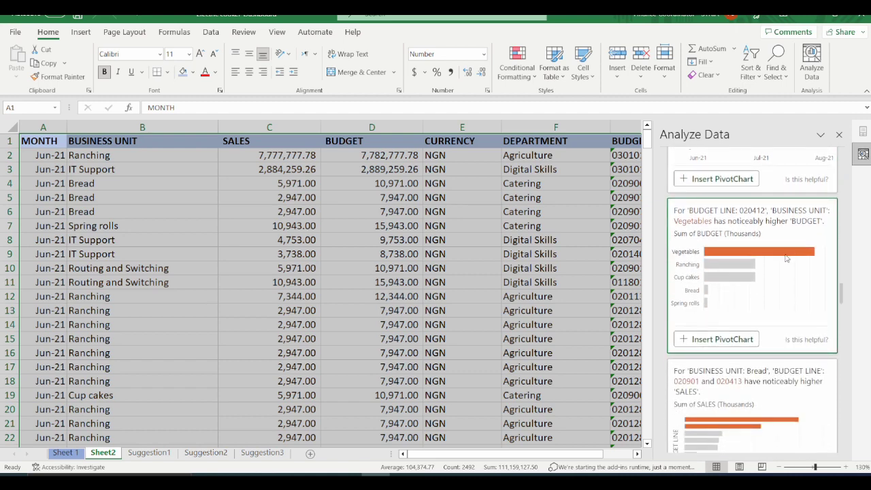
pyautogui.scroll(-5, 794, 299)
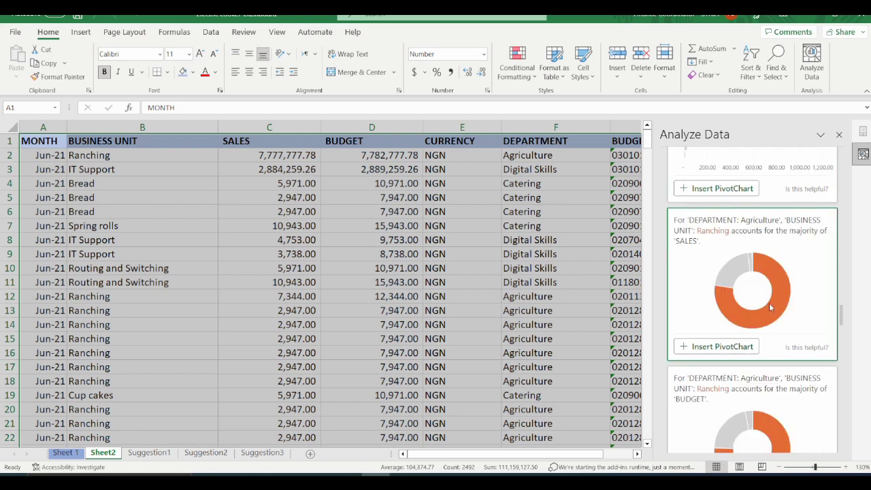
pyautogui.scroll(-8, 769, 307)
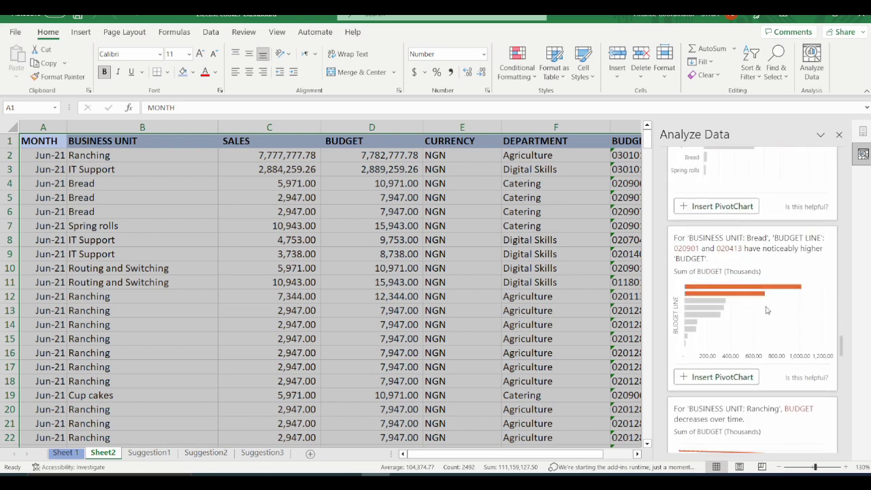
pyautogui.scroll(-5, 765, 310)
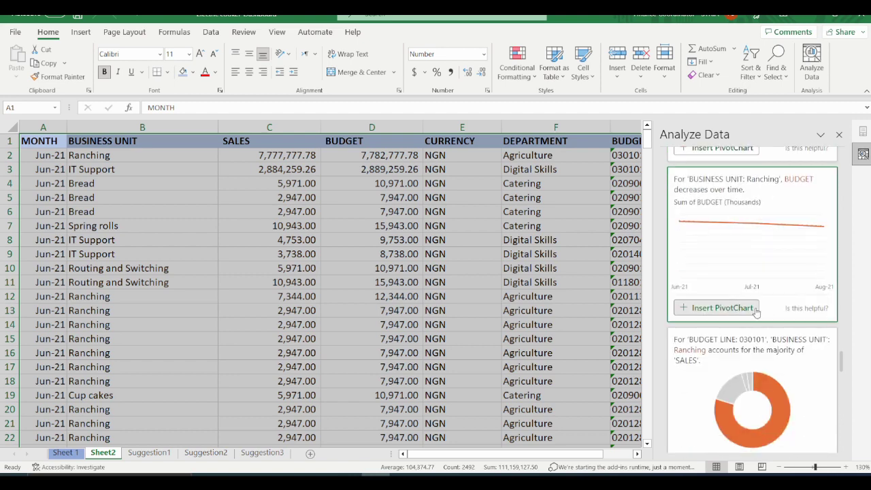
pyautogui.scroll(-10, 755, 311)
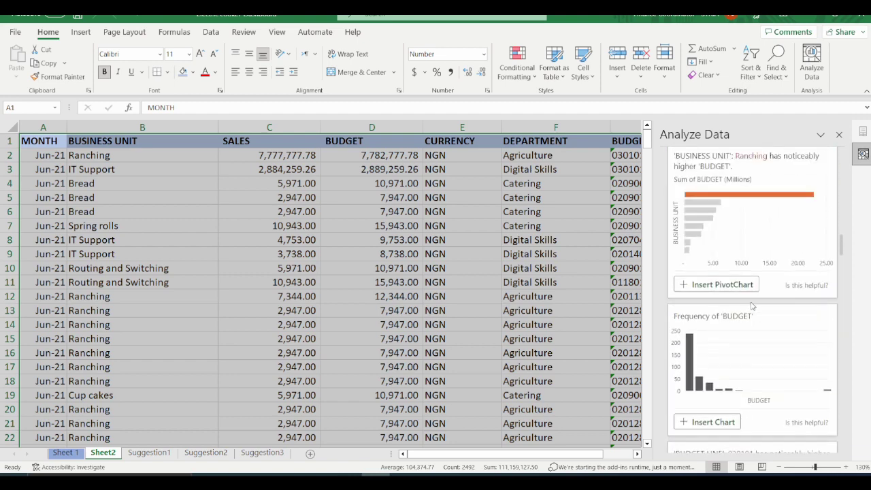
pyautogui.scroll(20, 753, 306)
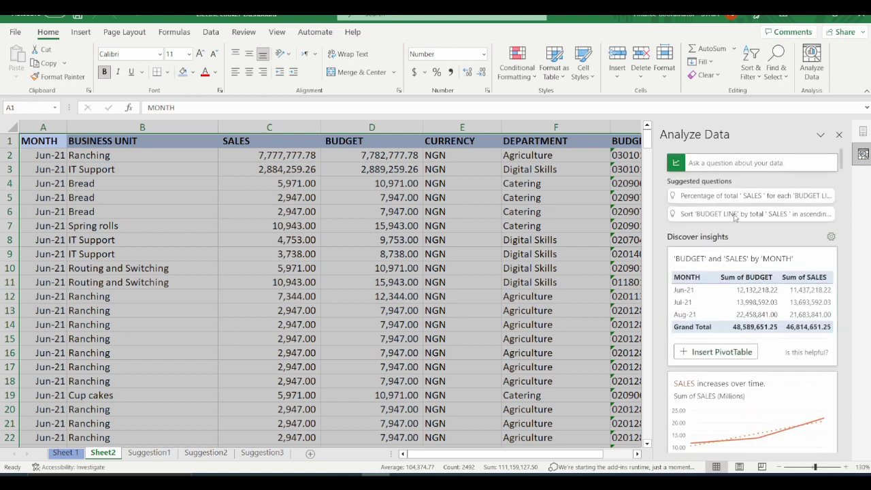
# Step: Ask Analyze Data for "budget line and sales per month" and insert the answer as a PivotTable
pyautogui.click(756, 162)
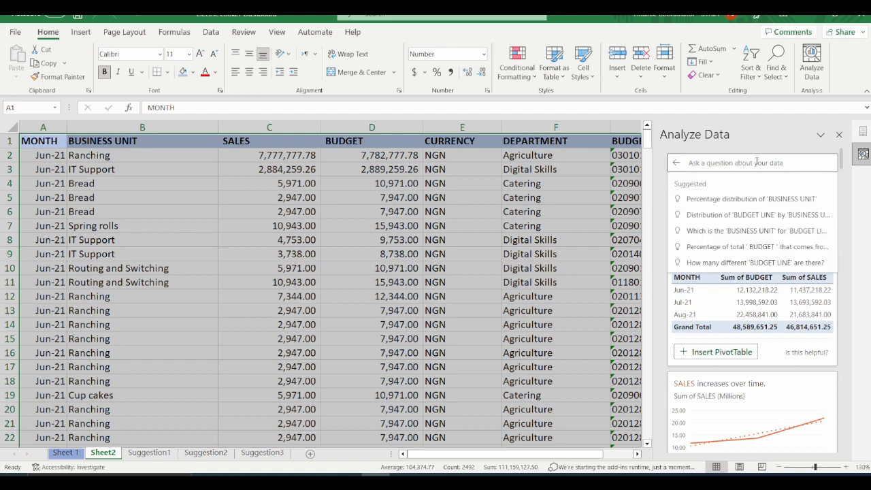
pyautogui.write('b')
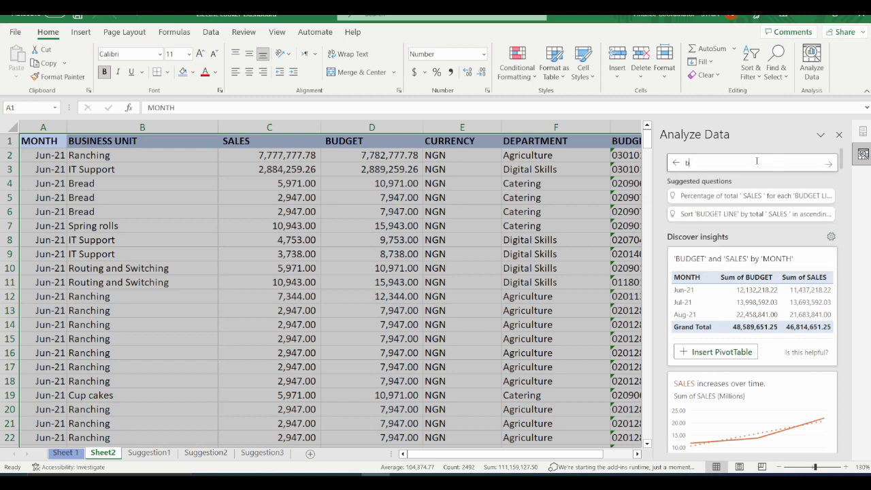
pyautogui.write('udget')
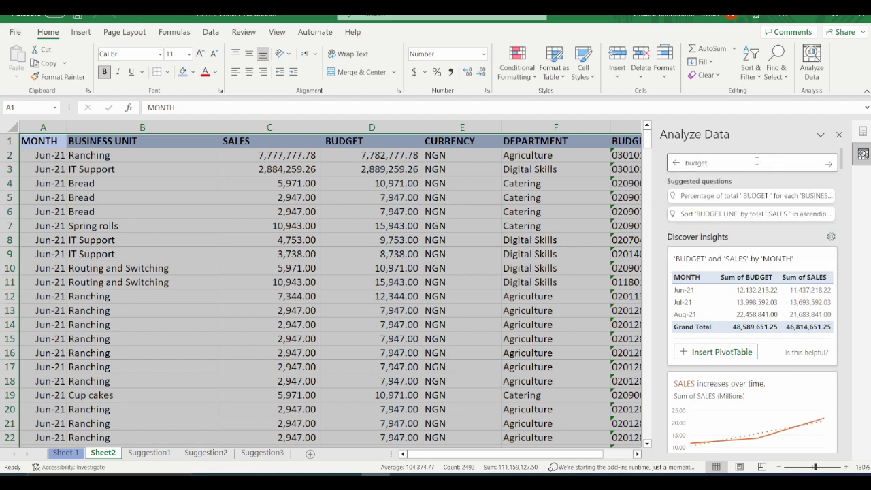
pyautogui.write(' line and sales per month')
pyautogui.press('Return')
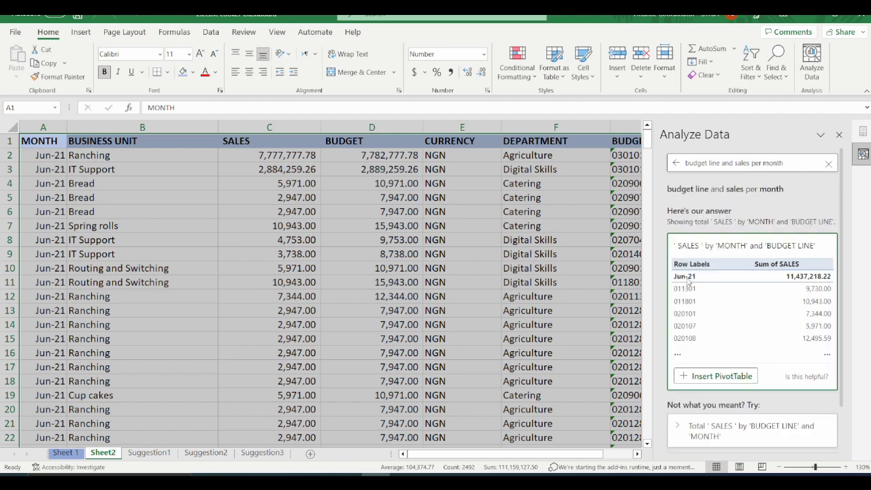
pyautogui.click(720, 376)
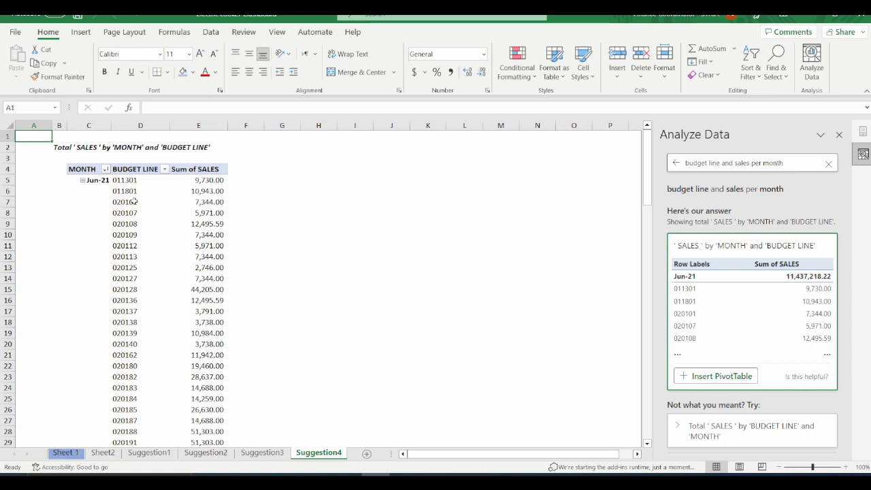
# Step: Review the new PivotTable's budget line sales for Jun-21, Jul-21 and Aug-21 down to the grand total, and return to Sheet2
pyautogui.scroll(-1, 89, 156)
pyautogui.scroll(1, 87, 153)
pyautogui.scroll(-16, 202, 276)
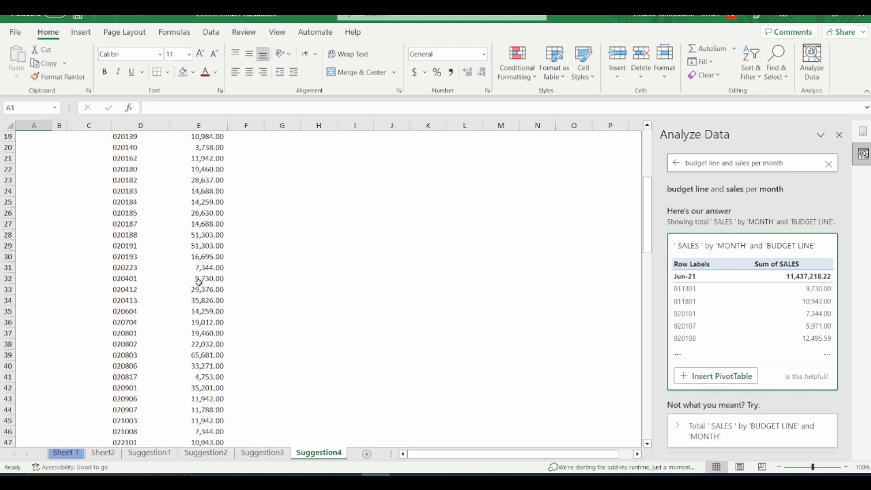
pyautogui.scroll(10, 197, 269)
pyautogui.scroll(6, 196, 268)
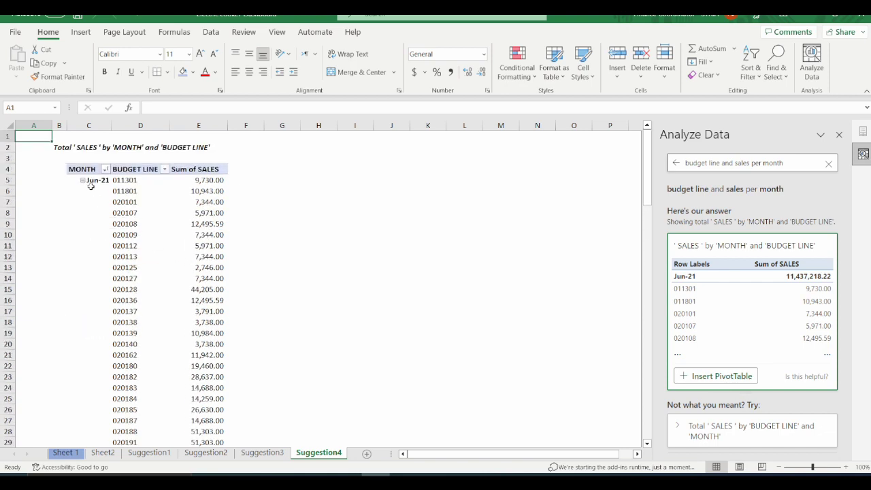
pyautogui.scroll(-9, 140, 270)
pyautogui.scroll(-6, 141, 270)
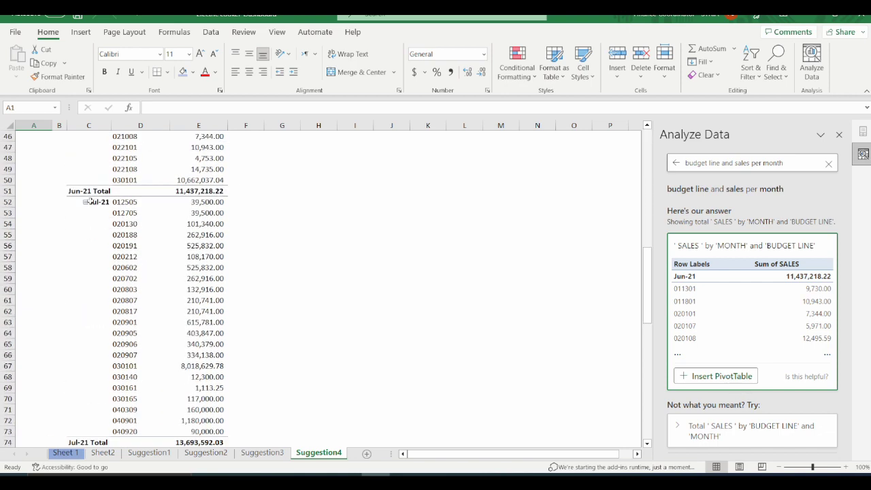
pyautogui.scroll(-6, 102, 204)
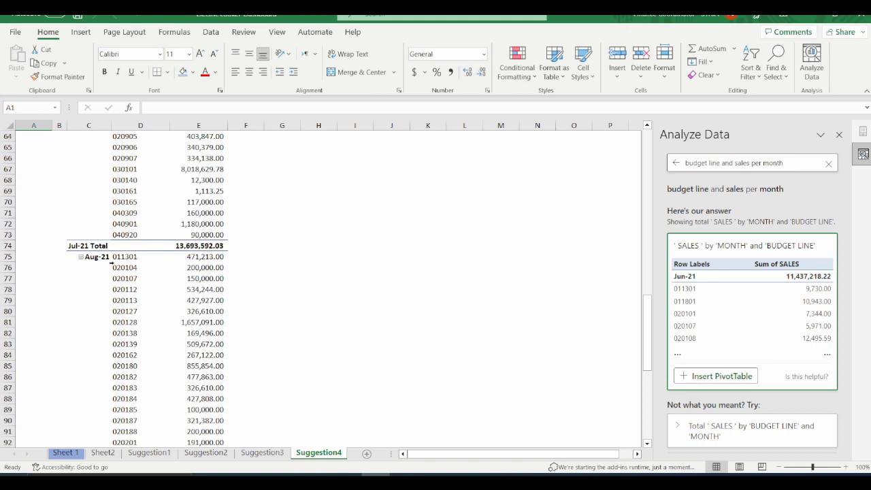
pyautogui.scroll(-5, 91, 253)
pyautogui.scroll(-7, 133, 269)
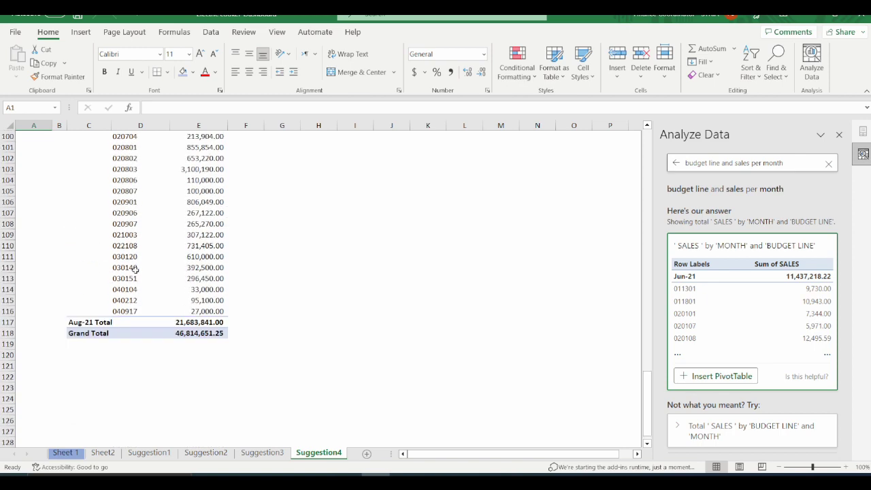
pyautogui.scroll(20, 133, 269)
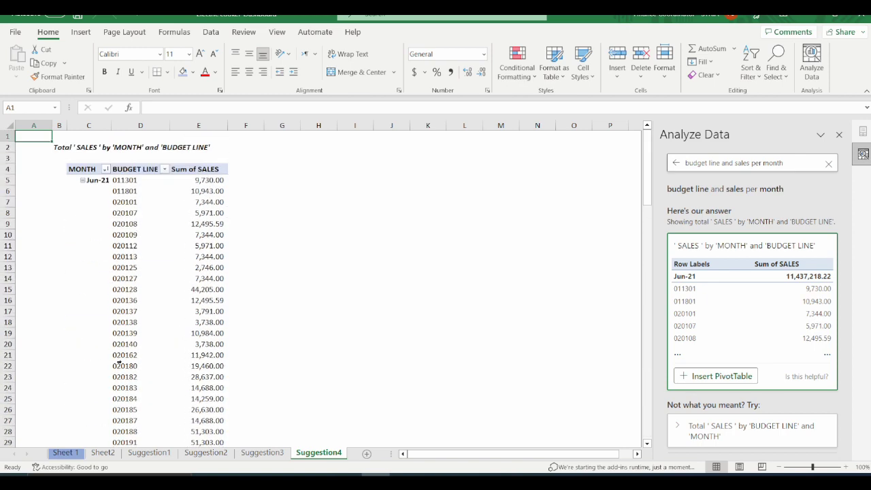
pyautogui.click(103, 453)
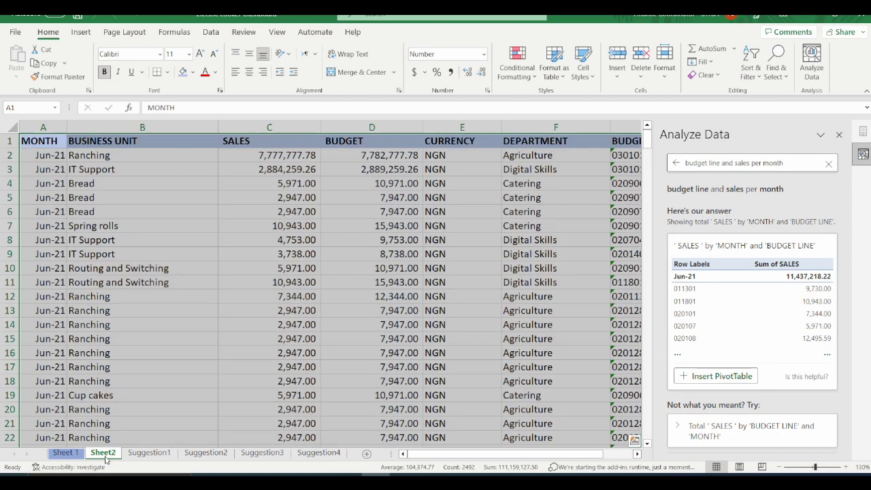
# Step: Ask Analyze Data for "budget line and total budget" and insert the answer as a PivotTable
pyautogui.click(827, 163)
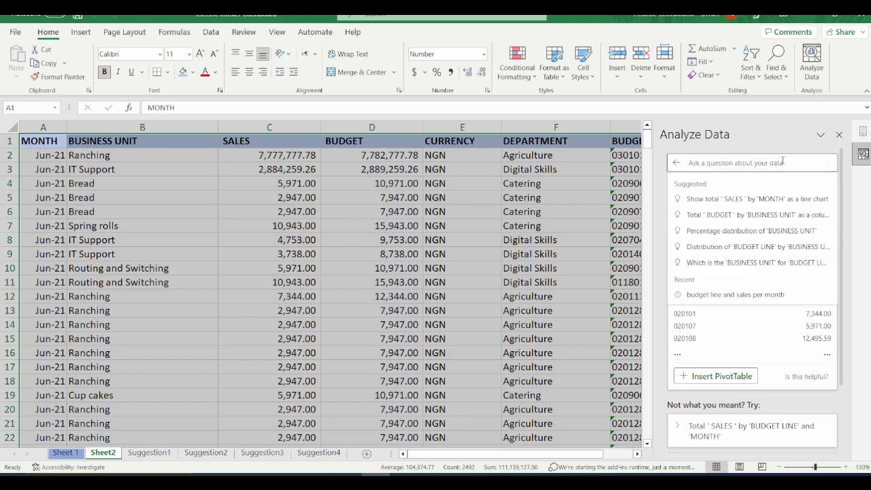
pyautogui.write('budget li')
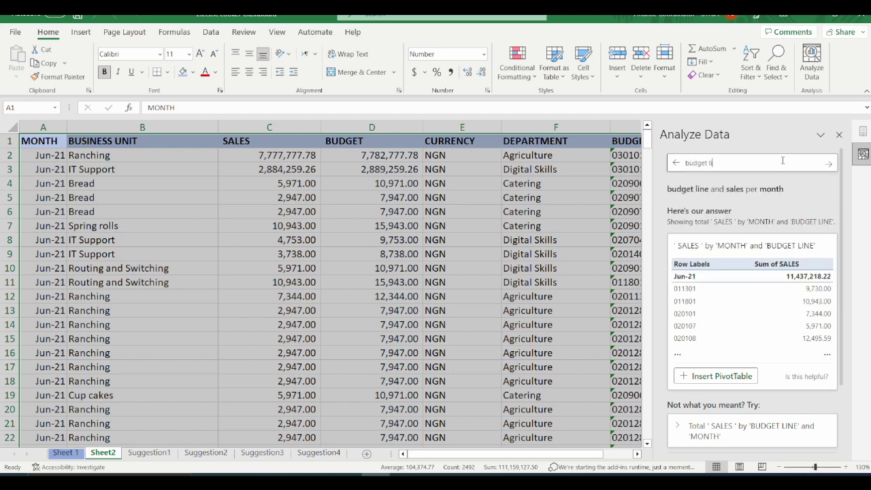
pyautogui.write('ne and total budget')
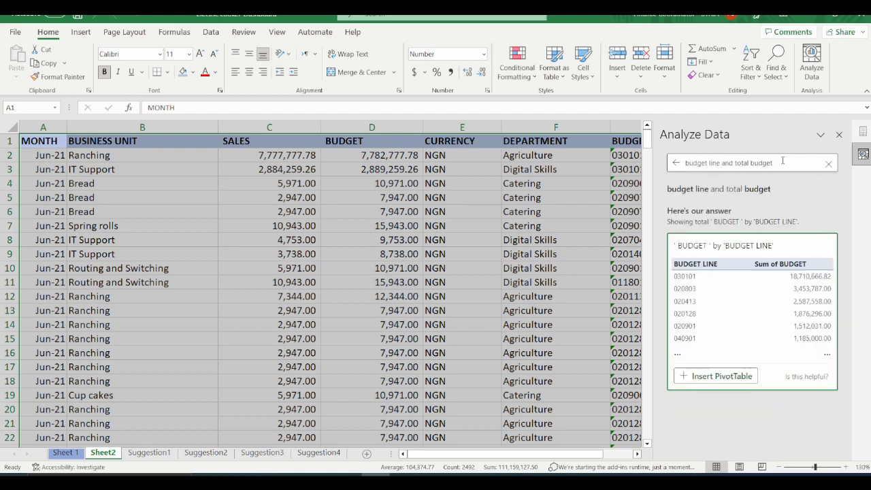
pyautogui.click(722, 377)
# Step: Review the total budget by budget line in the new PivotTable down to the grand total, and return to Sheet2
pyautogui.scroll(-14, 211, 238)
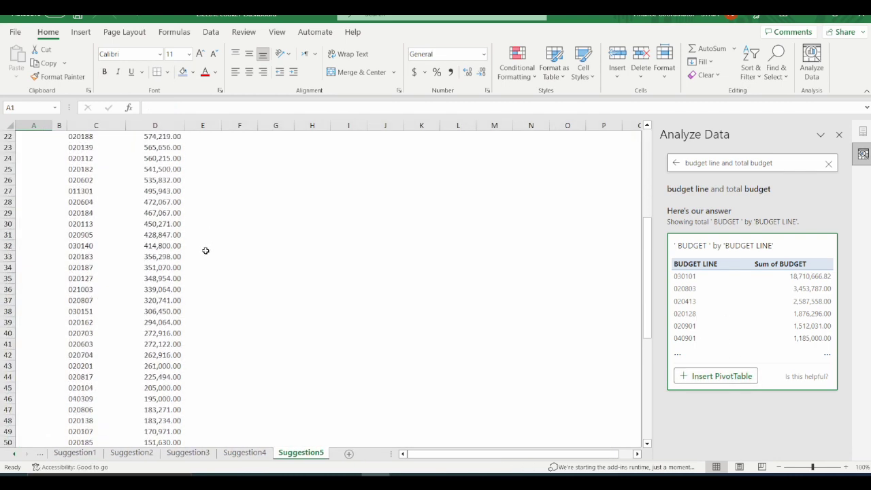
pyautogui.scroll(9, 207, 251)
pyautogui.scroll(5, 207, 251)
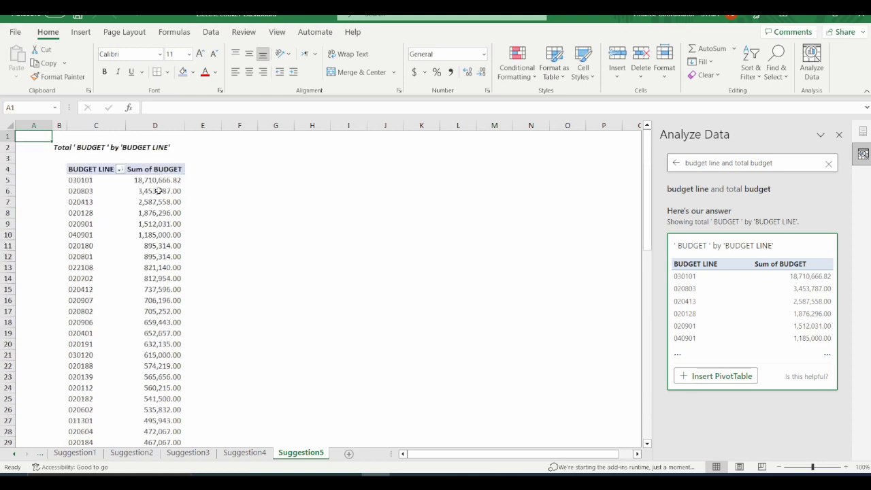
pyautogui.scroll(-20, 154, 238)
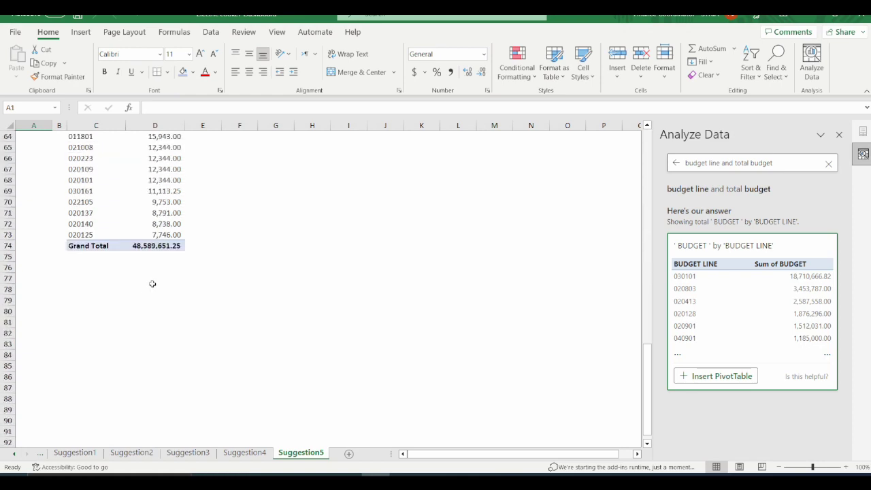
pyautogui.scroll(7, 175, 282)
pyautogui.scroll(14, 175, 283)
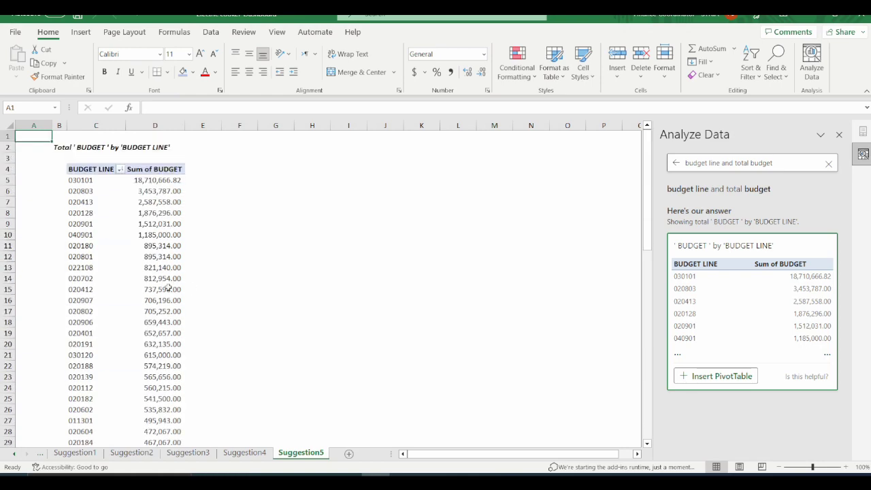
pyautogui.click(17, 453)
pyautogui.click(102, 454)
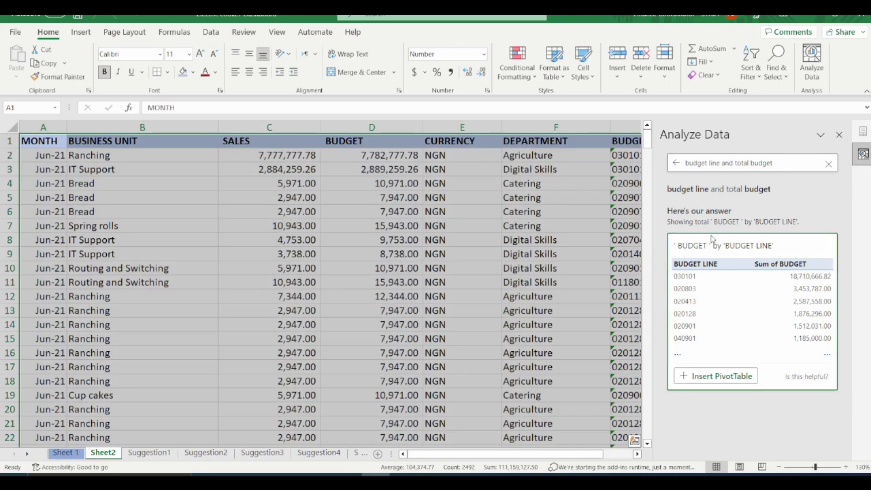
# Step: Ask Analyze Data for "budget line and total budget and total sales" and insert the answer as a PivotTable
pyautogui.click(828, 165)
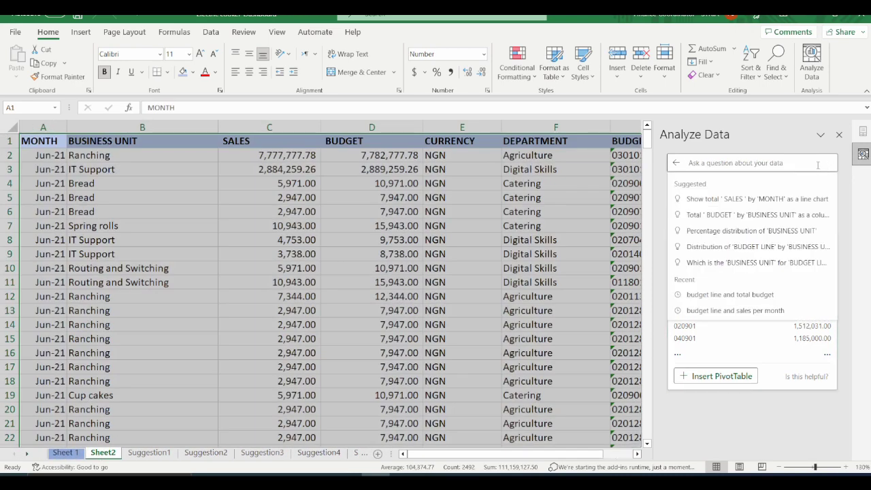
pyautogui.write('budget li')
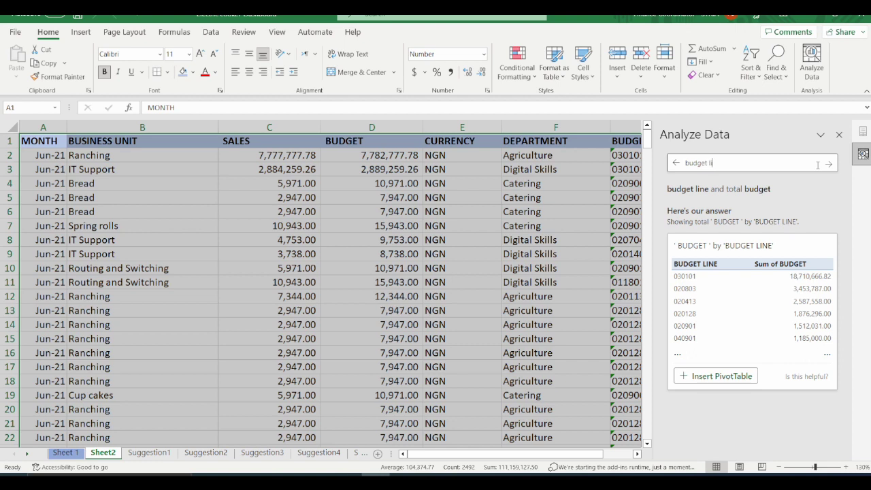
pyautogui.write('ne and total budget and total sales')
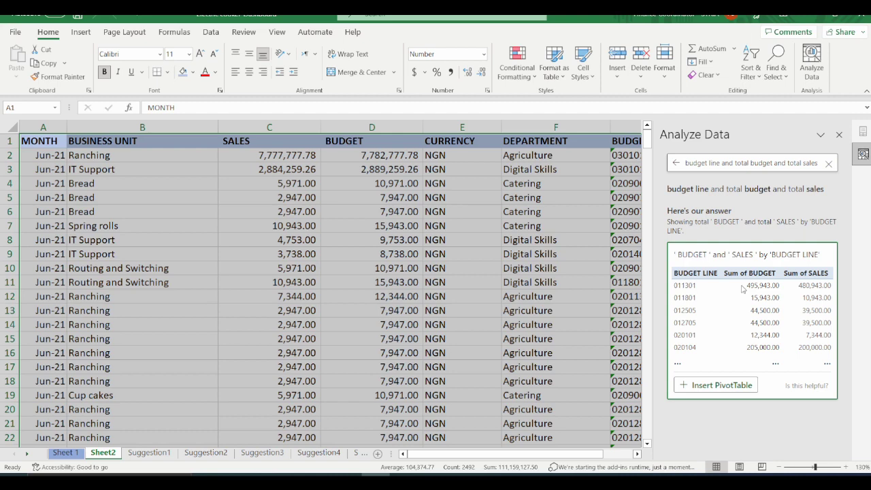
pyautogui.click(718, 386)
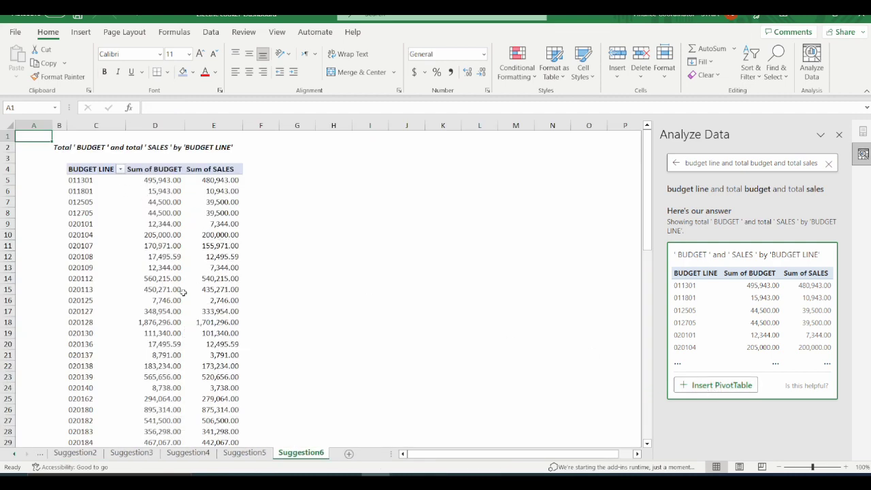
# Step: Copy the PivotTable's budget and sales figures without the grand total, paste them as values from G5, and apply the comma number style
pyautogui.scroll(-5, 183, 293)
pyautogui.scroll(5, 183, 292)
pyautogui.scroll(-15, 126, 197)
pyautogui.scroll(-5, 150, 236)
pyautogui.scroll(20, 160, 234)
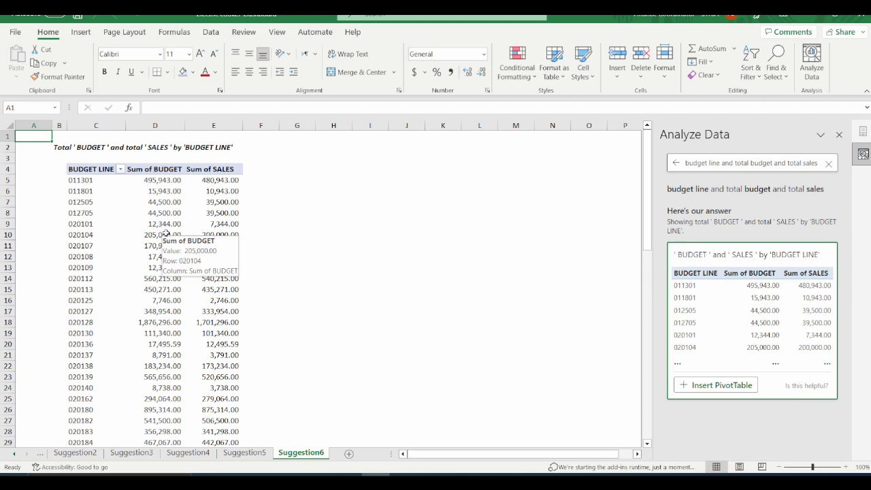
pyautogui.moveTo(154, 180); pyautogui.dragTo(230, 435)
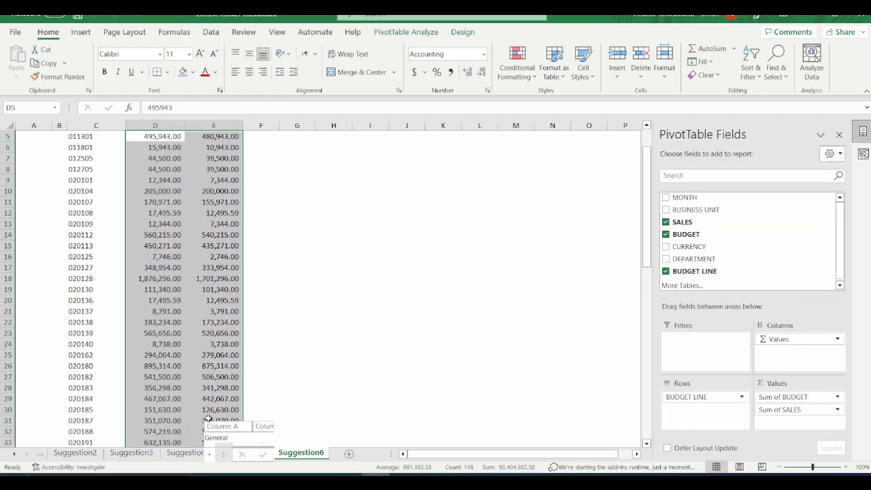
pyautogui.hotkey('ctrl', 'c')
pyautogui.scroll(2, 273, 224)
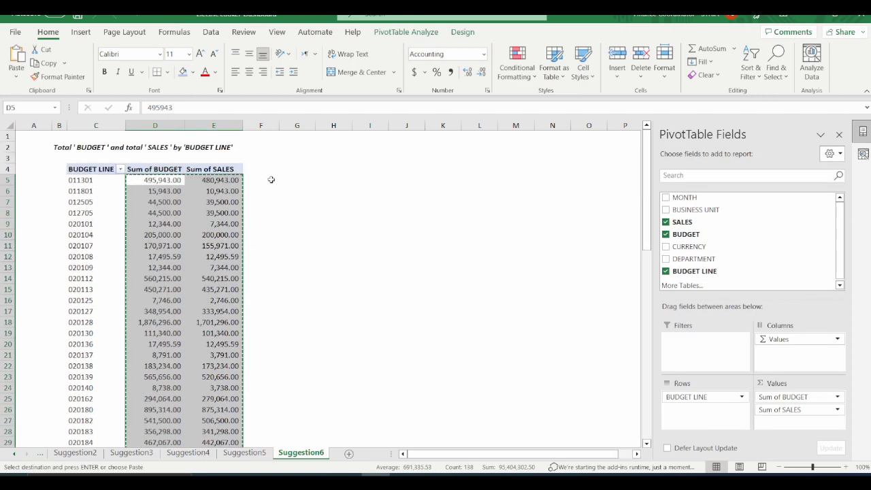
pyautogui.rightClick(297, 179)
pyautogui.click(340, 183)
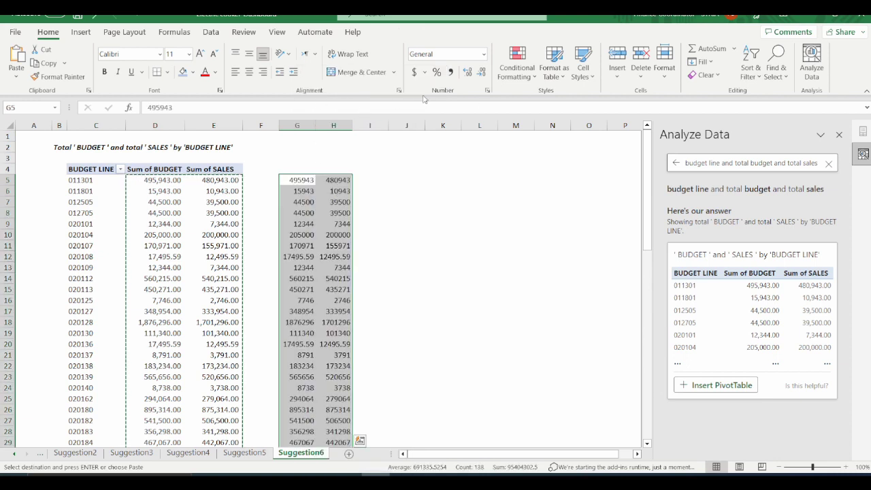
pyautogui.click(449, 72)
# Step: Enter the headers TOTAL BUDGET, TOTAL SALES and BUDGET VS ACTUAL in cells G4, H4 and I4
pyautogui.click(317, 168)
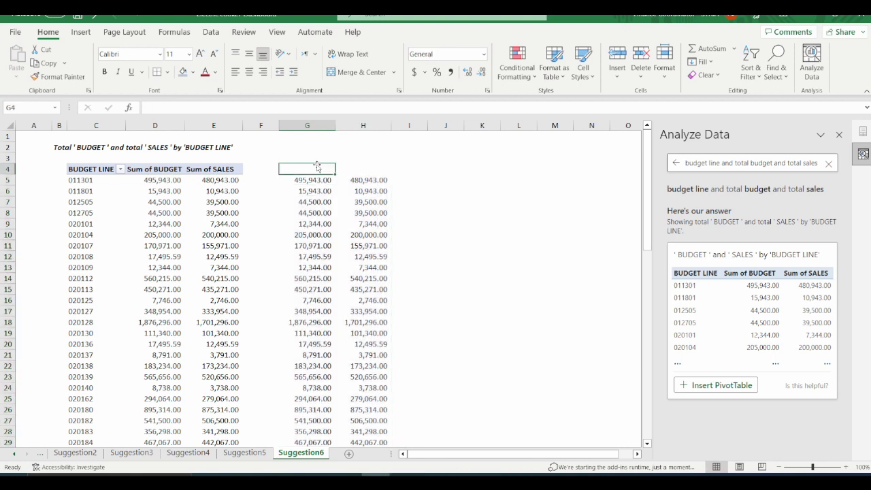
pyautogui.write('TOTAL BUDGET')
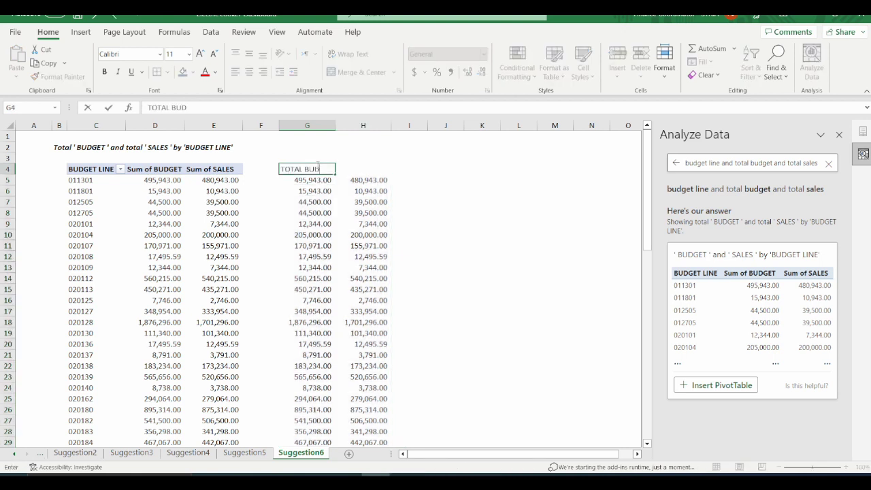
pyautogui.click(368, 169)
pyautogui.write('TOT')
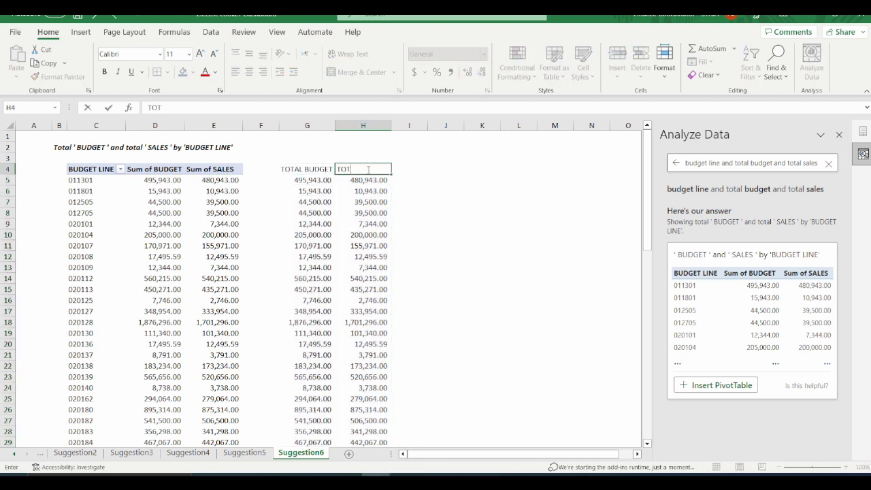
pyautogui.write('AL SALES')
pyautogui.click(420, 169)
pyautogui.write('BUD')
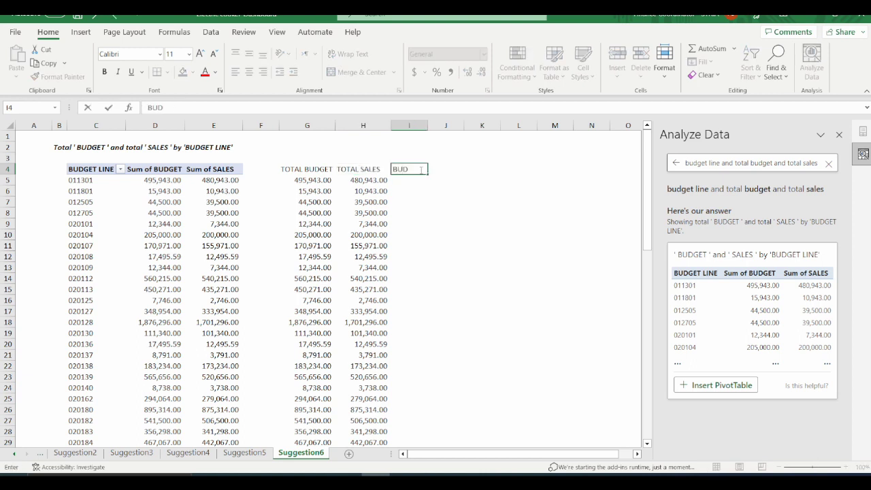
pyautogui.write('GET VS ACTUAL')
pyautogui.press('Return')
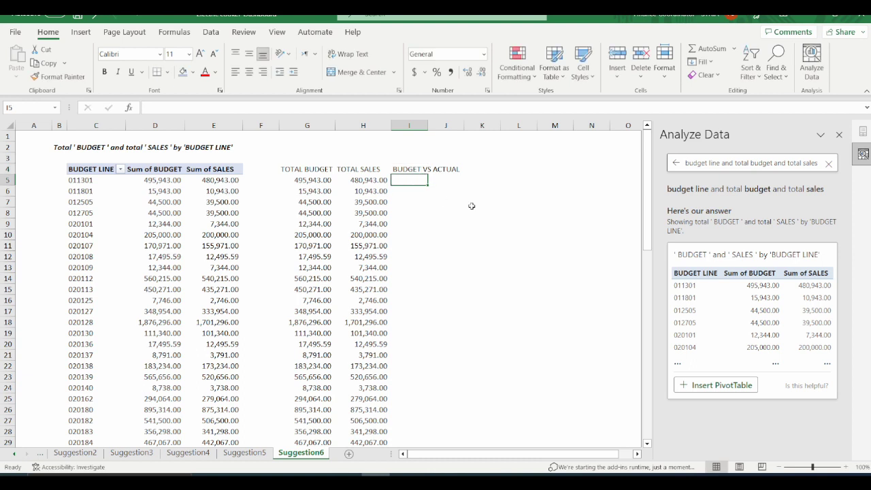
# Step: Calculate sales divided by budget in I5 with =H5/G5, format it as a percentage, and fill the formula down the column
pyautogui.write('=')
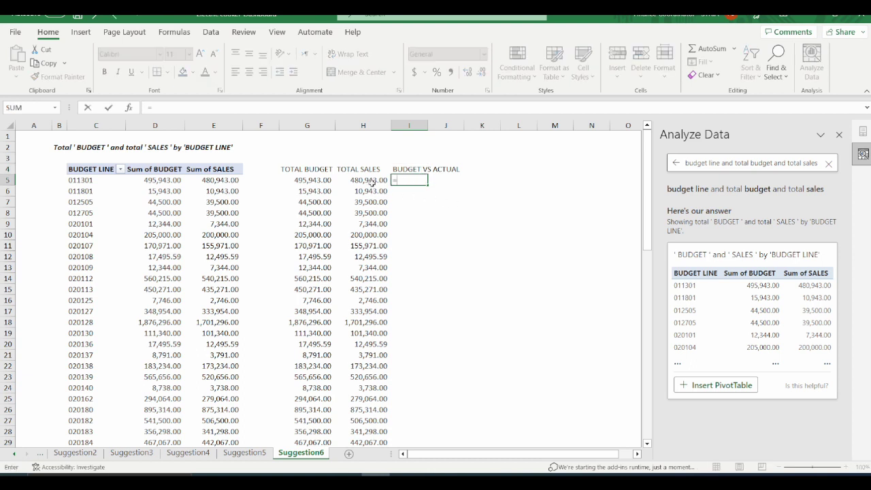
pyautogui.click(372, 182)
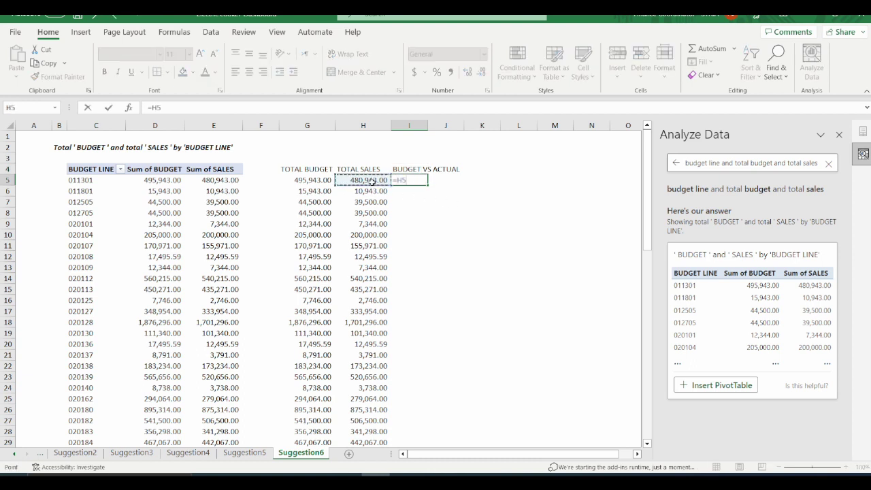
pyautogui.write('/')
pyautogui.click(325, 181)
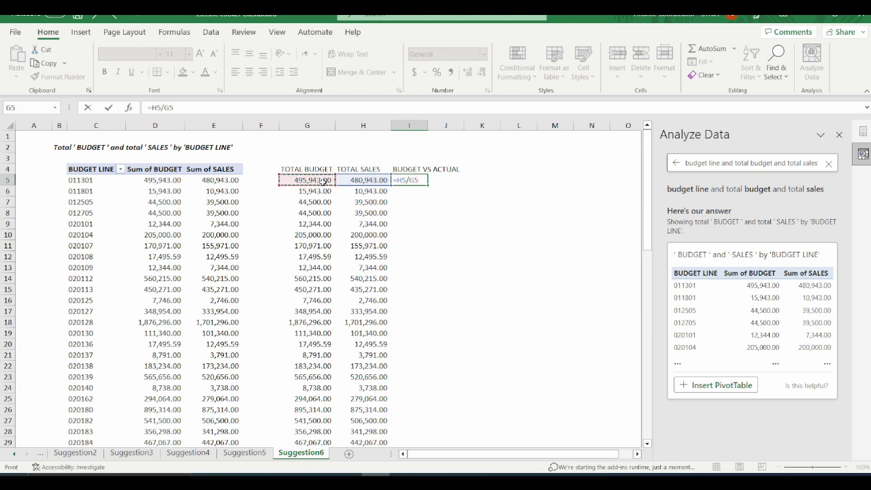
pyautogui.hotkey('ctrl', 'Return')
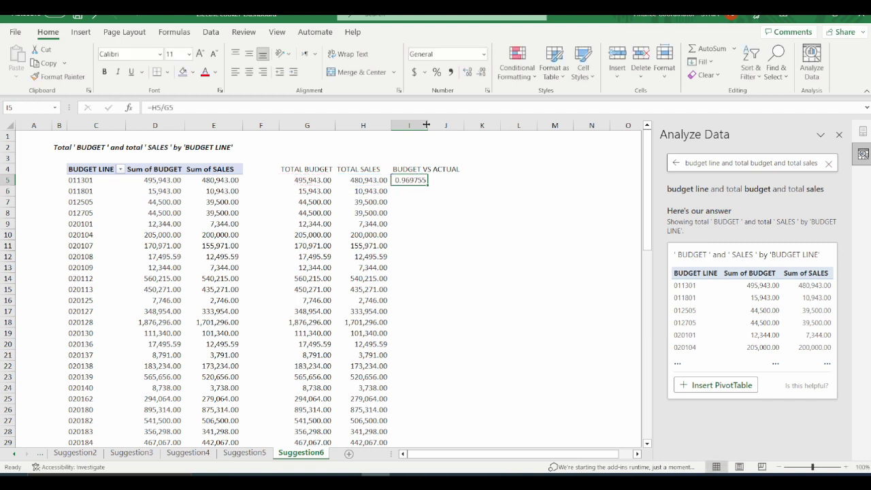
pyautogui.click(437, 71)
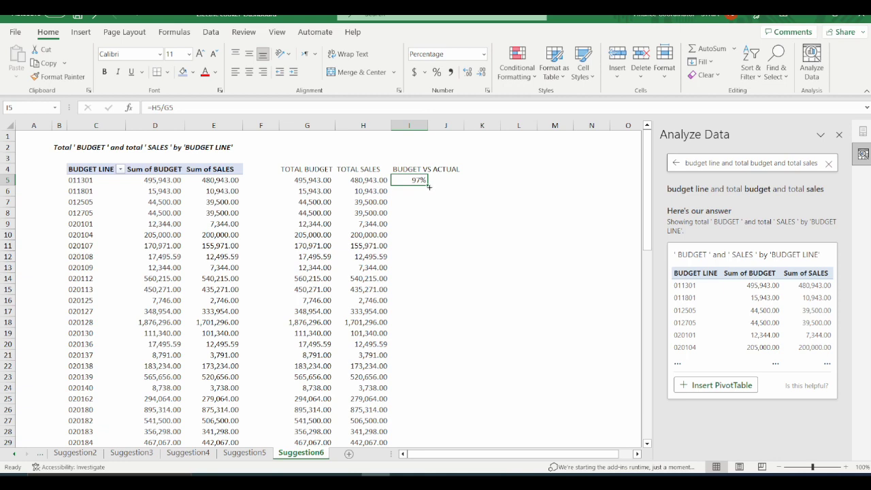
pyautogui.doubleClick(429, 185)
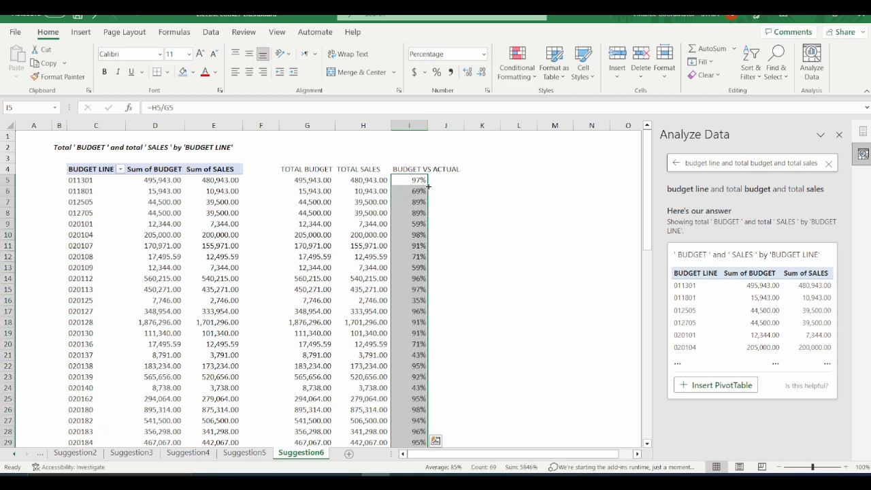
# Step: Examine the budget versus actual percentages for all budget lines, including lines 020138, 030101 and 040901
pyautogui.scroll(-2, 415, 210)
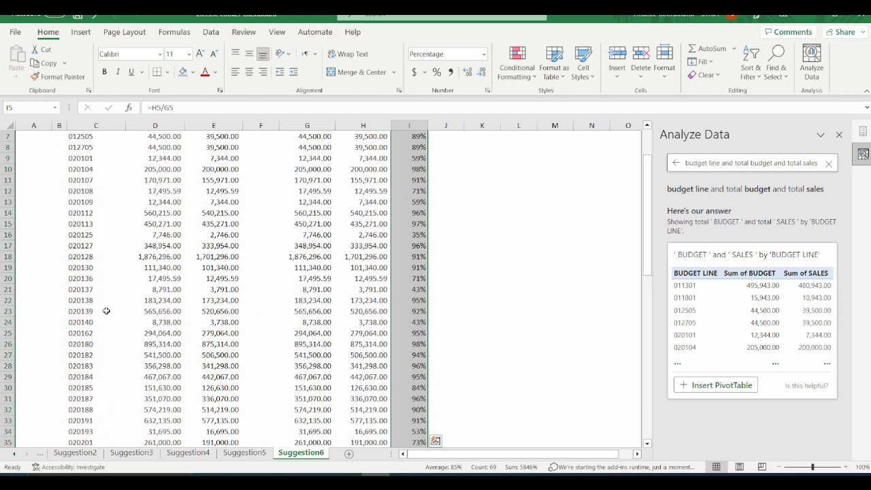
pyautogui.moveTo(34, 300); pyautogui.dragTo(415, 300)
pyautogui.scroll(-16, 413, 281)
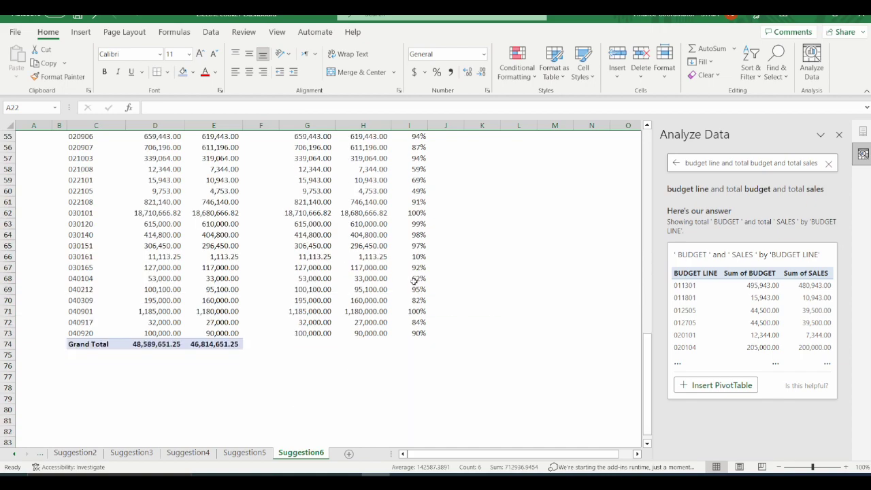
pyautogui.click(414, 333)
pyautogui.scroll(12, 417, 279)
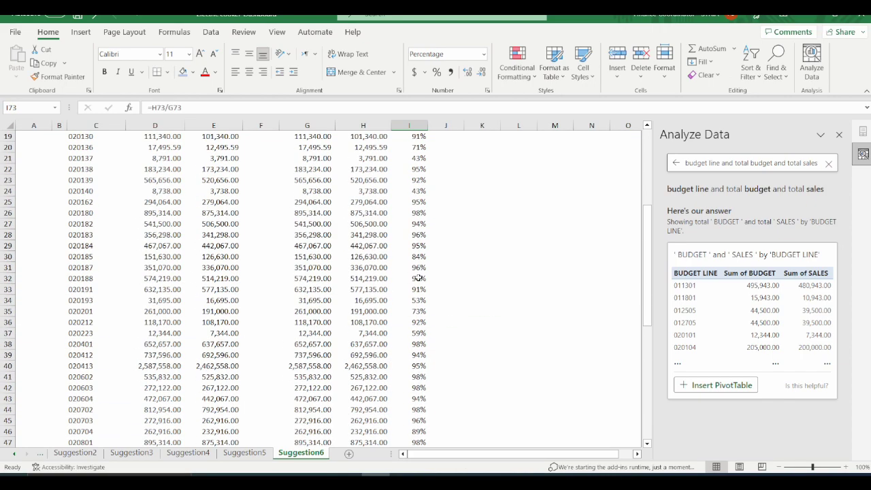
pyautogui.scroll(6, 418, 278)
pyautogui.scroll(-17, 417, 279)
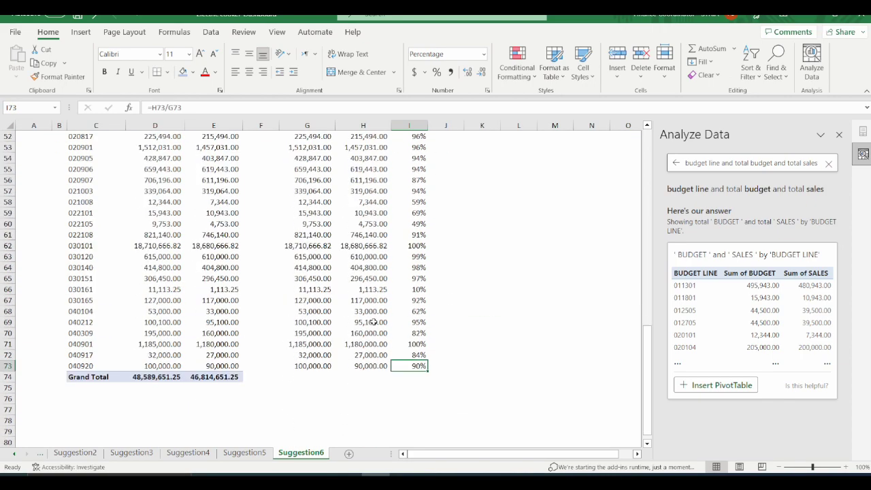
pyautogui.click(410, 245)
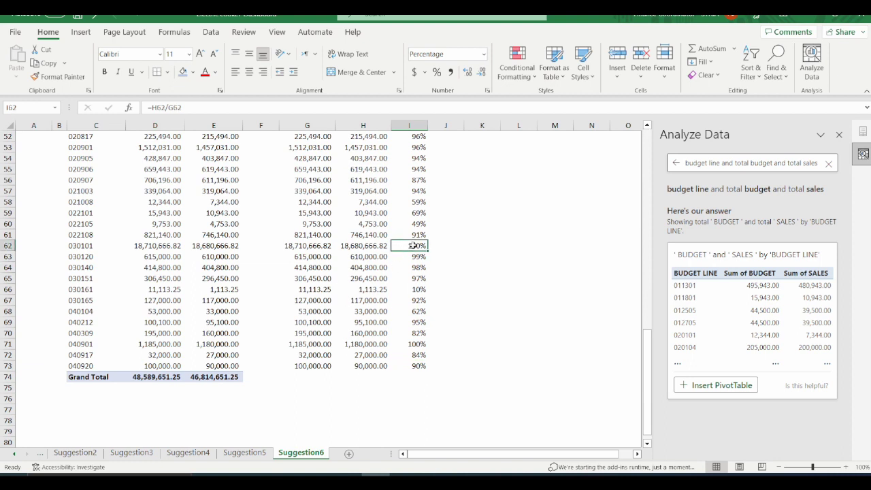
pyautogui.click(412, 342)
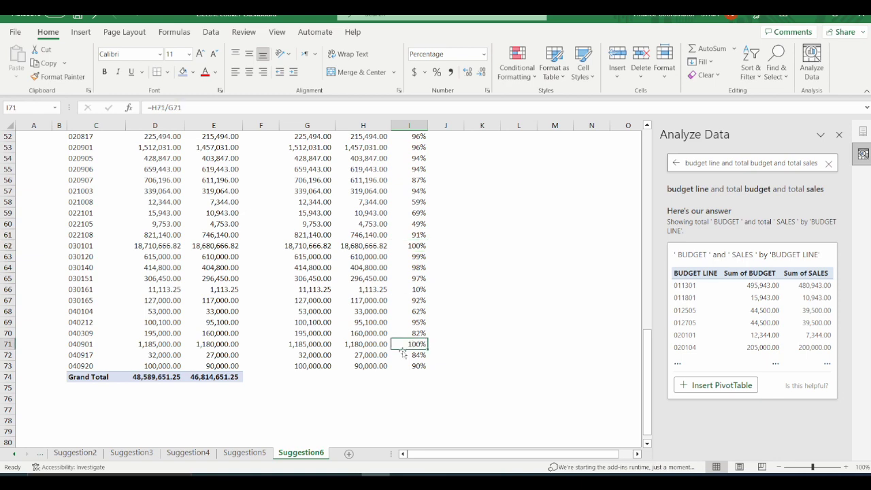
pyautogui.scroll(15, 337, 344)
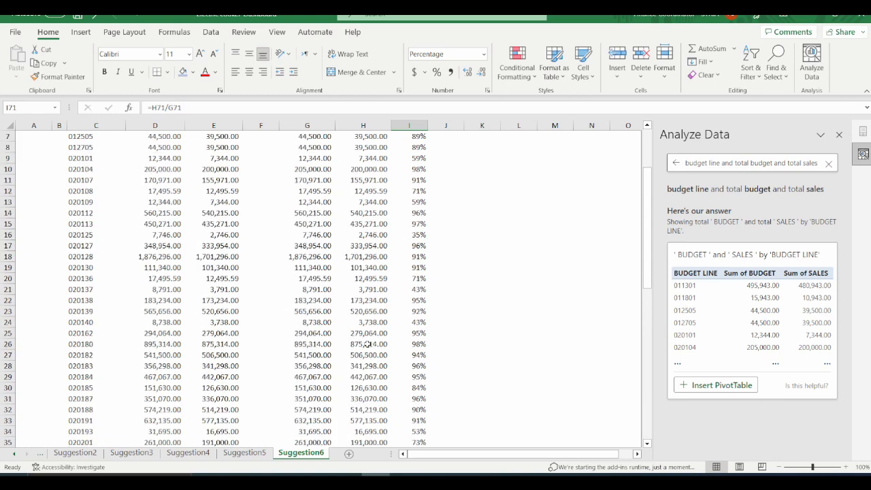
pyautogui.scroll(2, 368, 345)
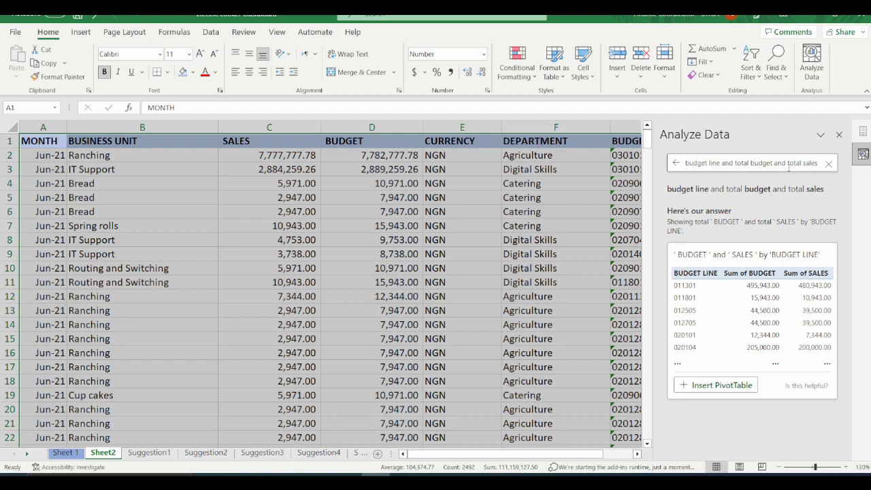
# Step: Switch from the budget data to the Electric cooker Sales Database on Sheet 1
pyautogui.click(395, 225)
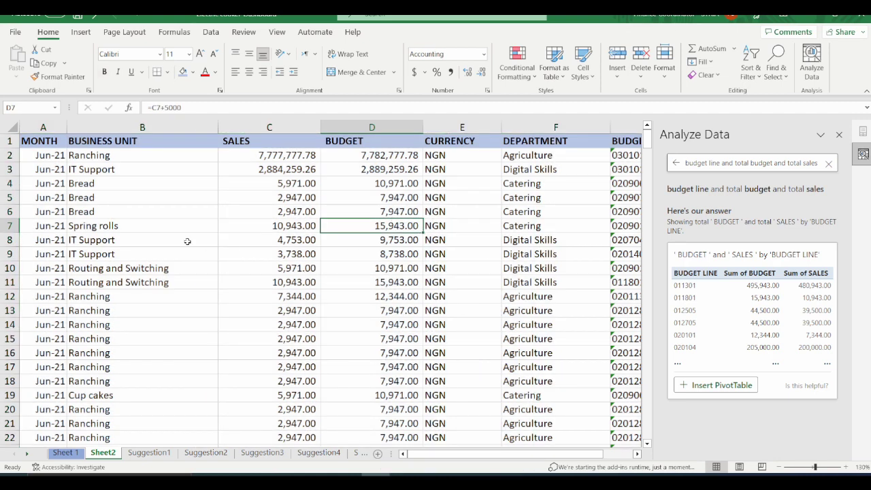
pyautogui.click(196, 281)
pyautogui.click(64, 452)
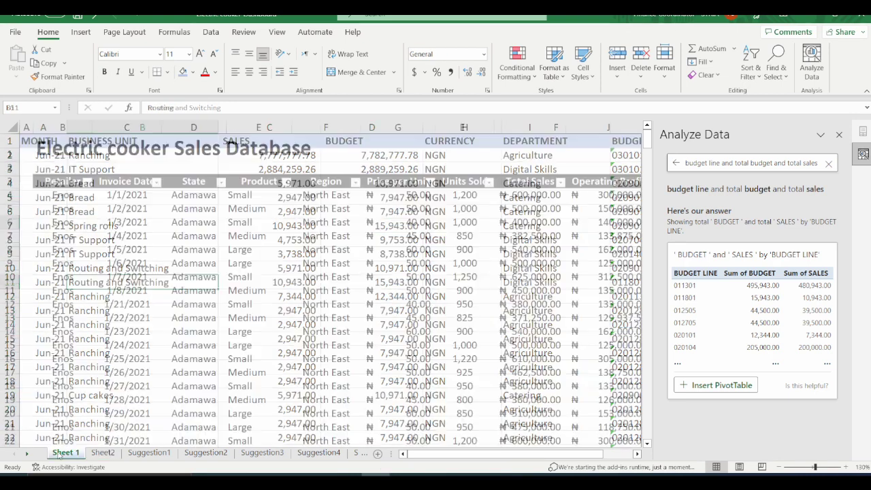
pyautogui.click(300, 331)
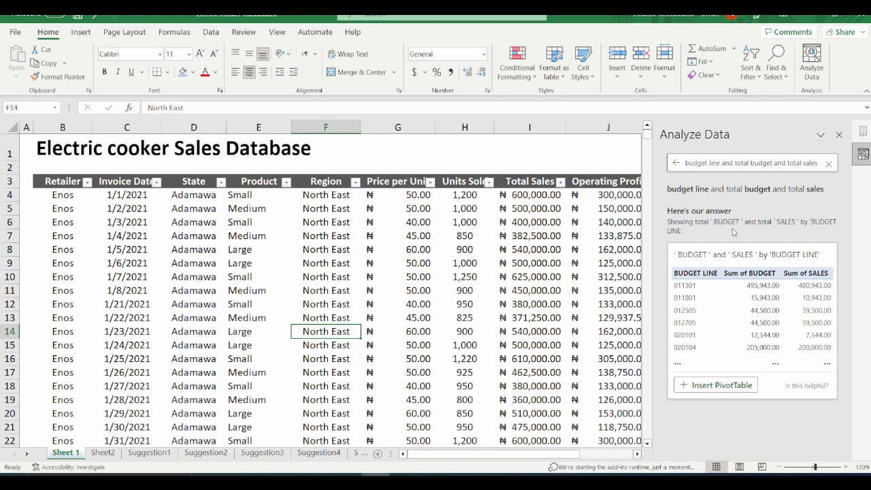
pyautogui.click(399, 252)
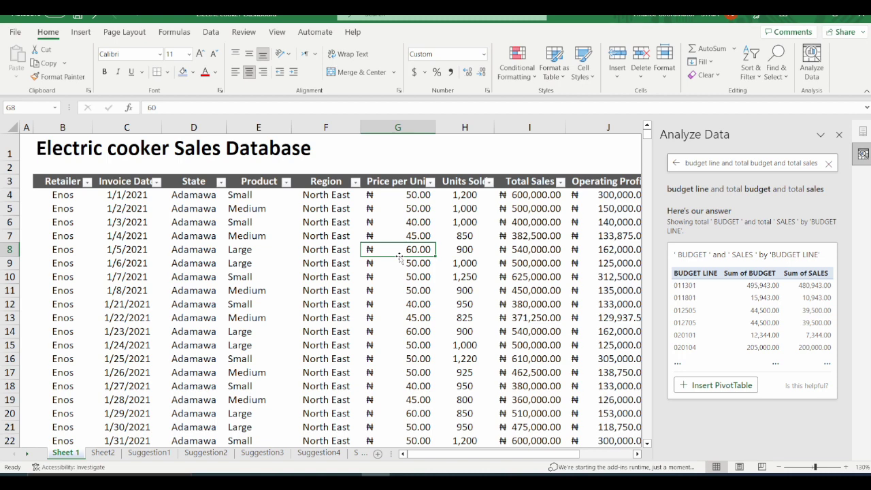
pyautogui.click(530, 237)
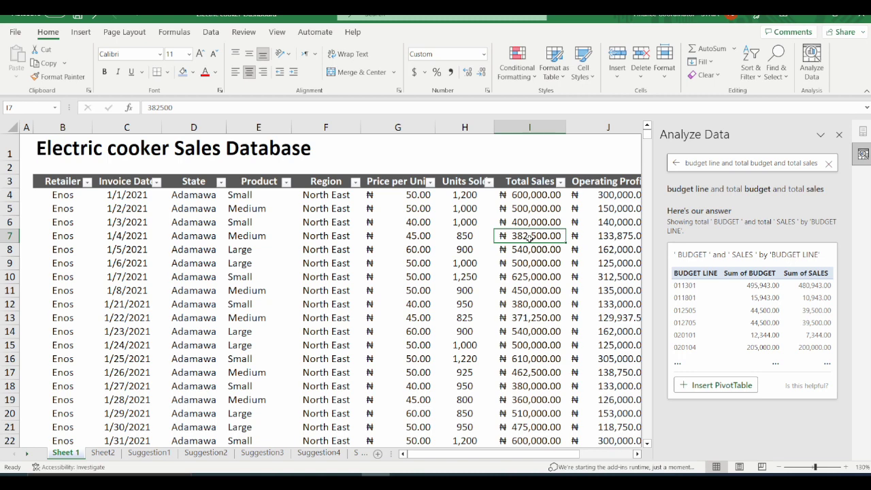
# Step: Convert the Electric cooker sales data in B3:L9651 into a table with headers
pyautogui.click(349, 262)
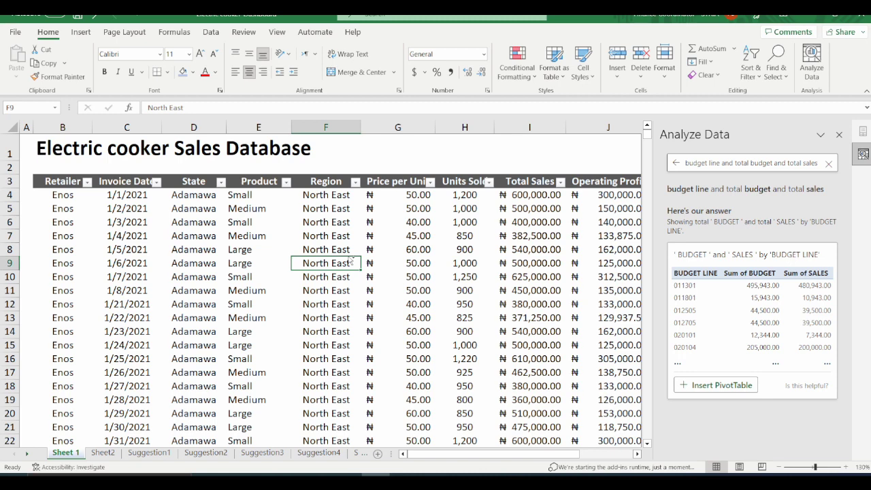
pyautogui.hotkey('ctrl', 't')
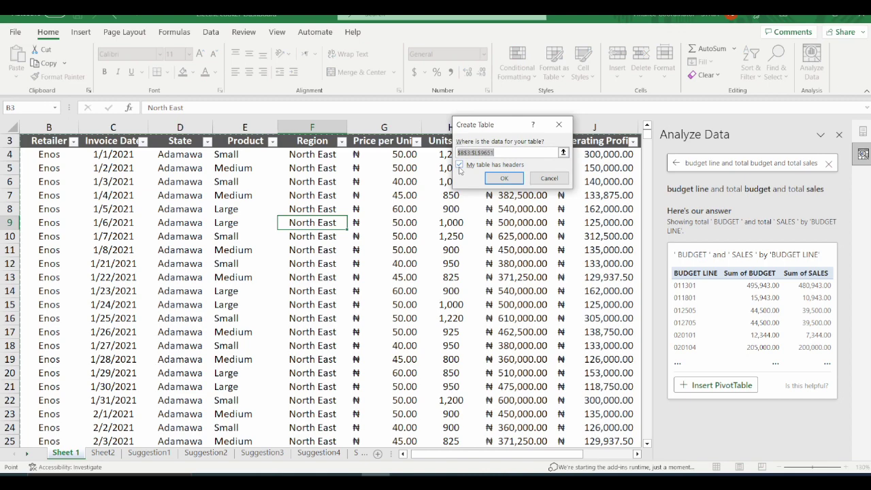
pyautogui.click(504, 177)
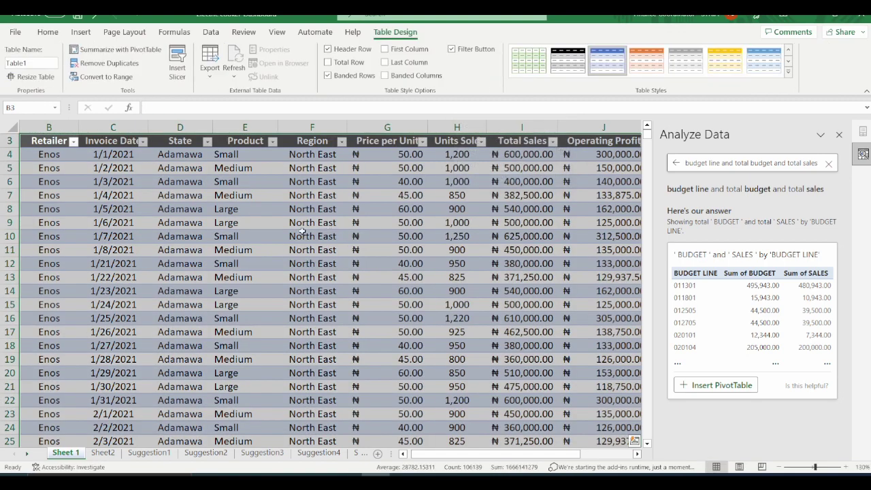
pyautogui.scroll(1, 302, 232)
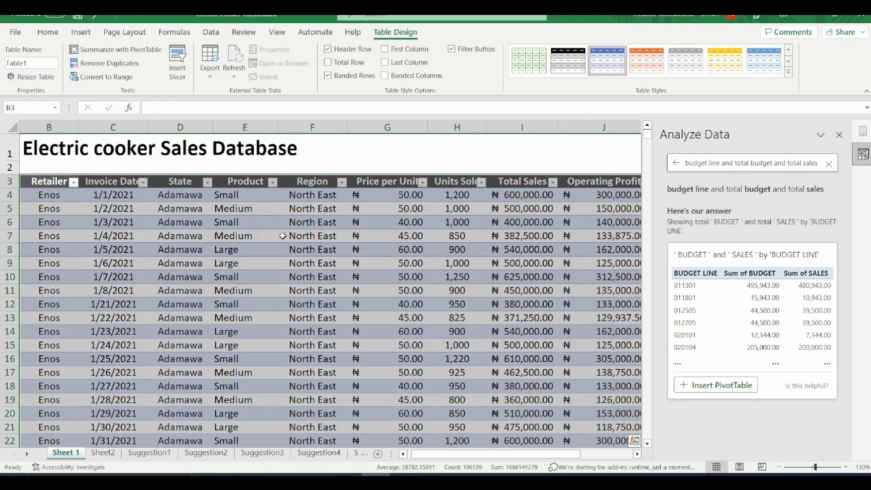
pyautogui.scroll(-1, 282, 251)
pyautogui.scroll(1, 281, 272)
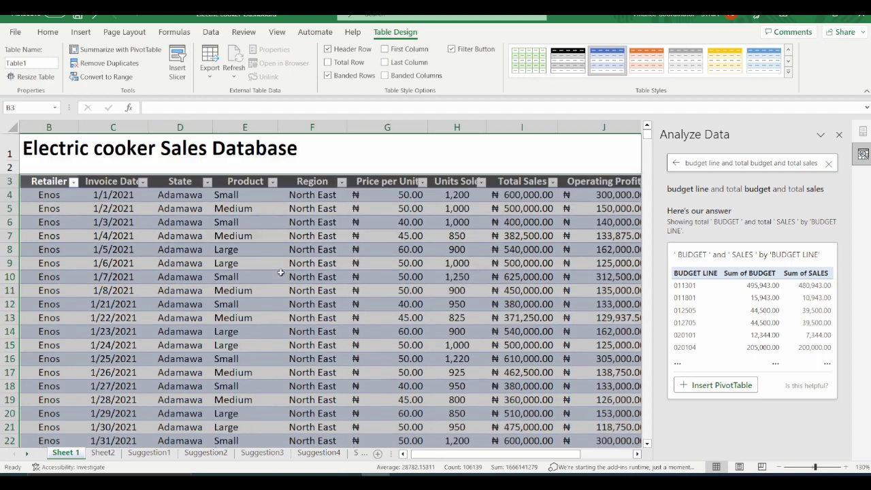